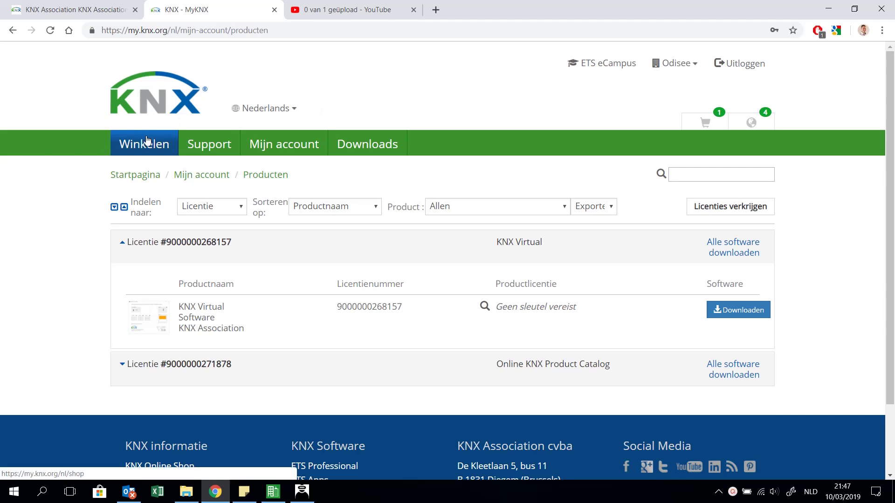
Switch to File Explorer, launch switch.exe from the KV-20190201 folder and bring the new KNX Virtual window to the front.
{"action": "mouse_move", "coordinate": [369, 142]}
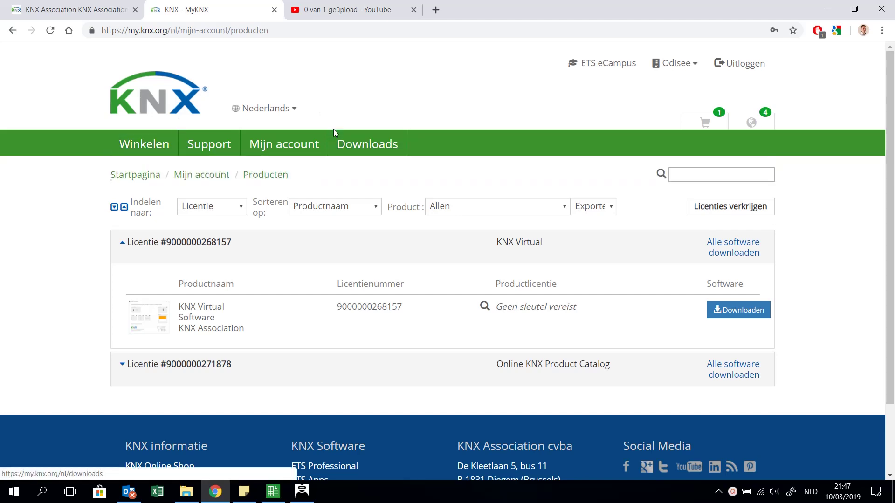
{"action": "mouse_move", "coordinate": [292, 147]}
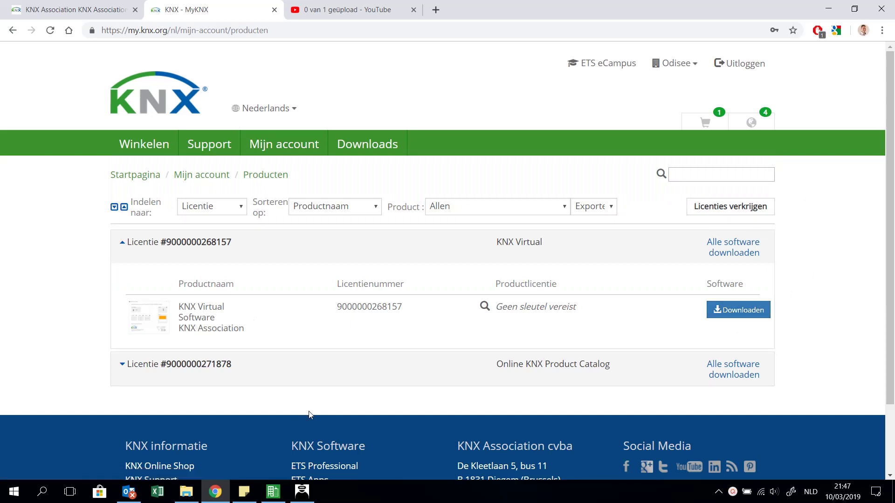
{"action": "left_click", "coordinate": [187, 492]}
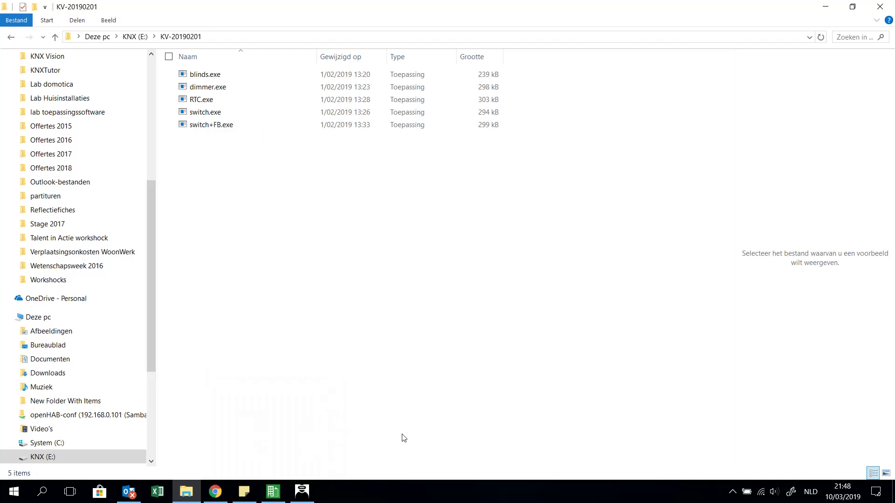
{"action": "double_click", "coordinate": [200, 112]}
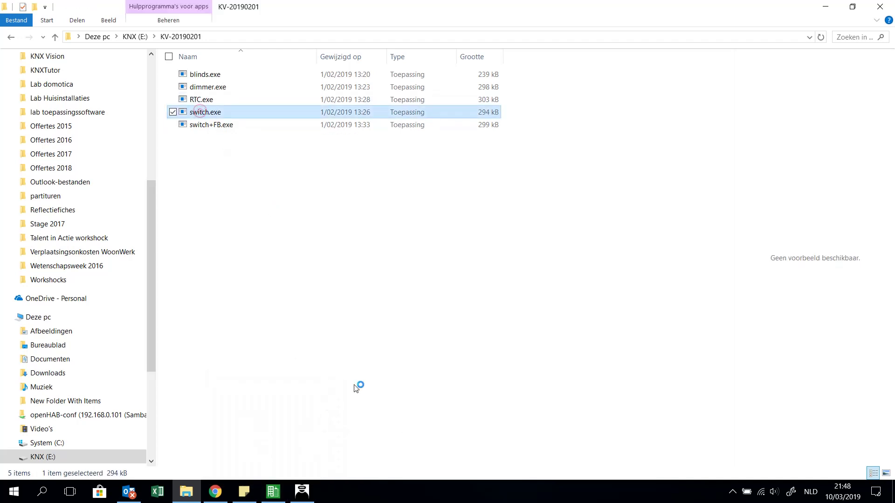
{"action": "mouse_move", "coordinate": [302, 492]}
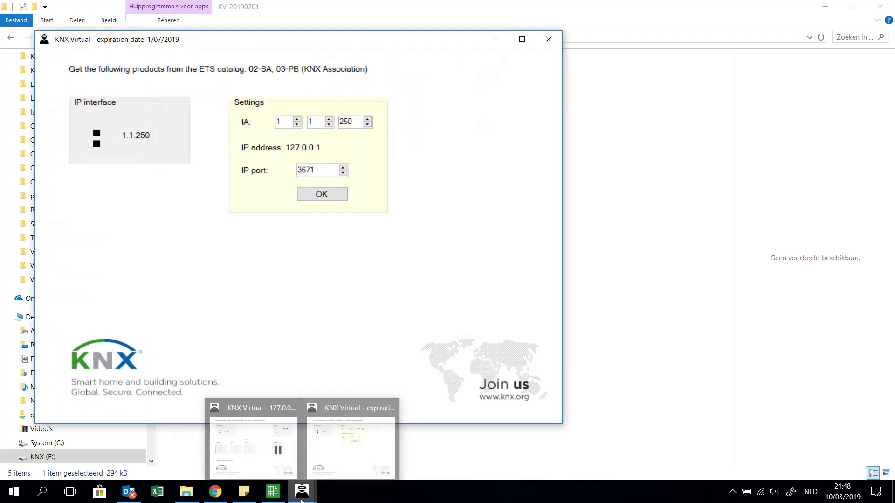
{"action": "left_click", "coordinate": [333, 448]}
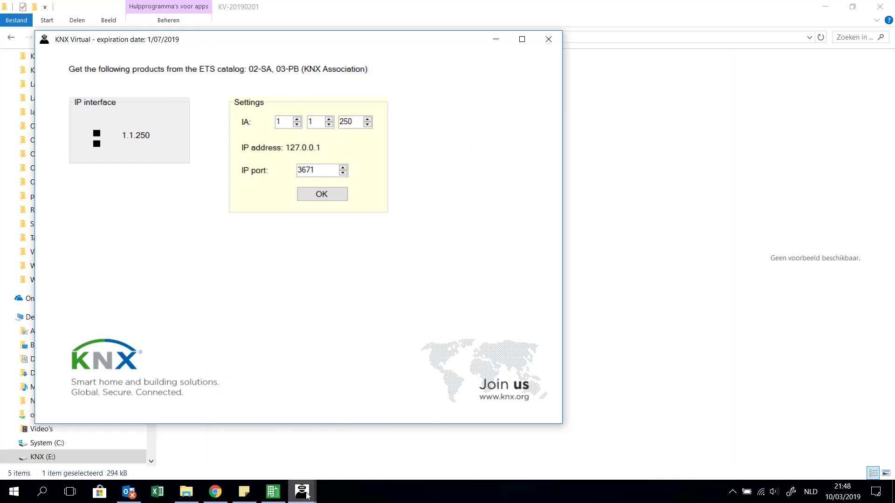
Switch to ETS5 and search the product catalog for order numbers 02-SA and 03-PB, viewing the switching actuator's details.
{"action": "mouse_move", "coordinate": [308, 495]}
{"action": "left_click", "coordinate": [289, 401]}
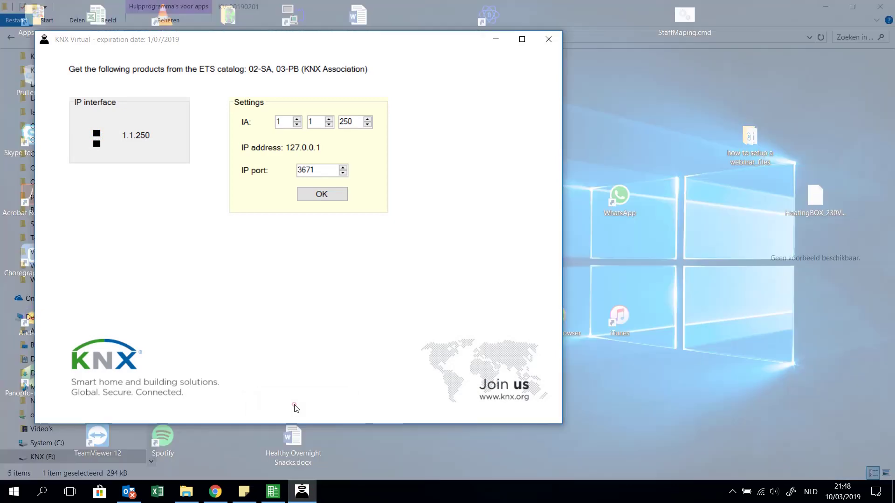
{"action": "left_click", "coordinate": [296, 404]}
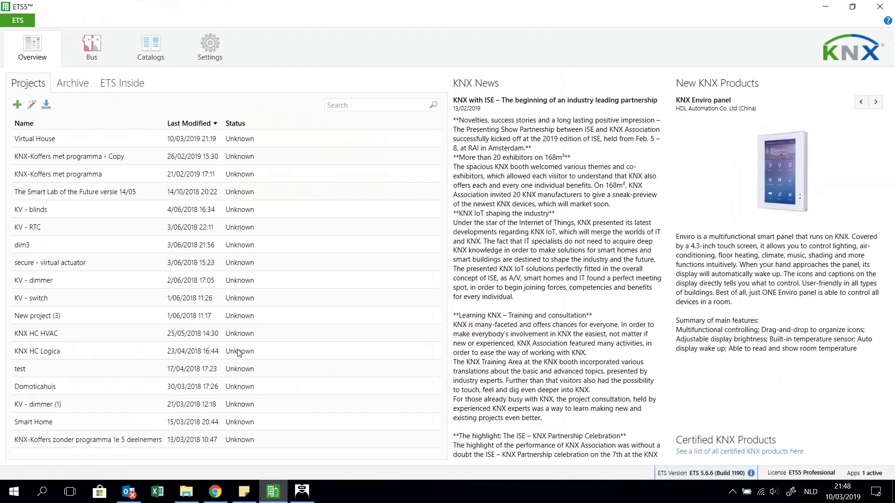
{"action": "left_click", "coordinate": [151, 47]}
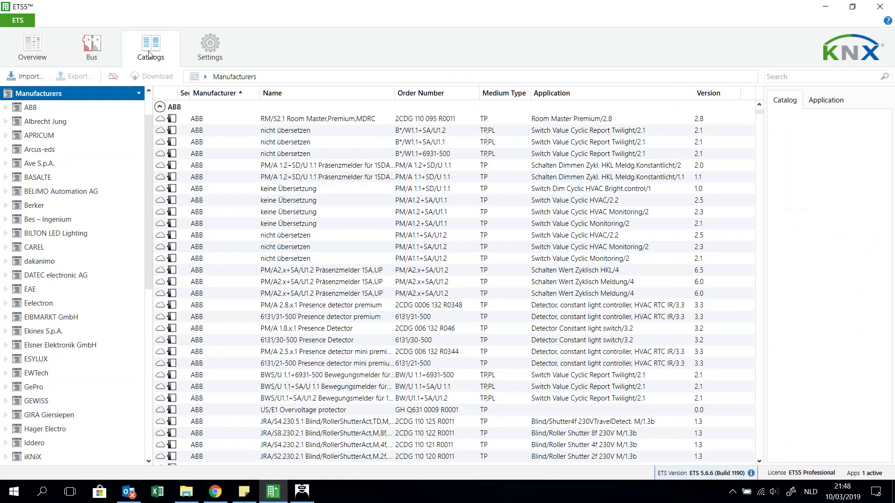
{"action": "left_click", "coordinate": [820, 76]}
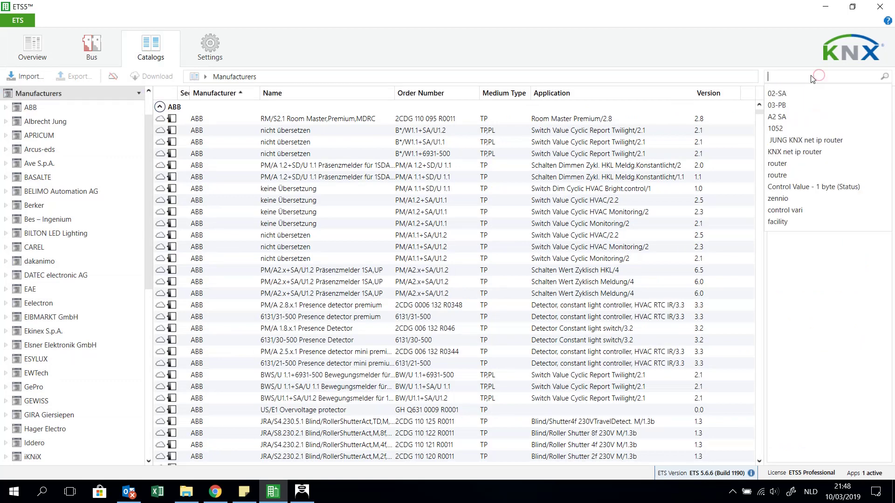
{"action": "left_click", "coordinate": [783, 93]}
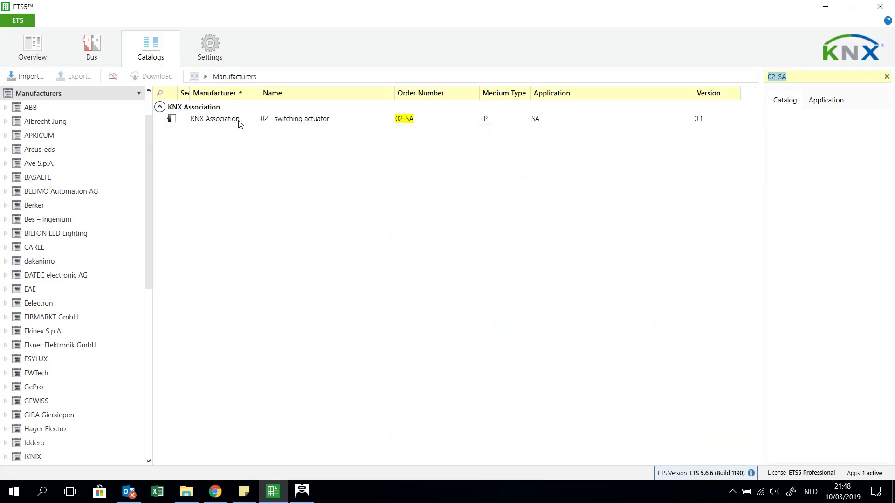
{"action": "left_click", "coordinate": [255, 122]}
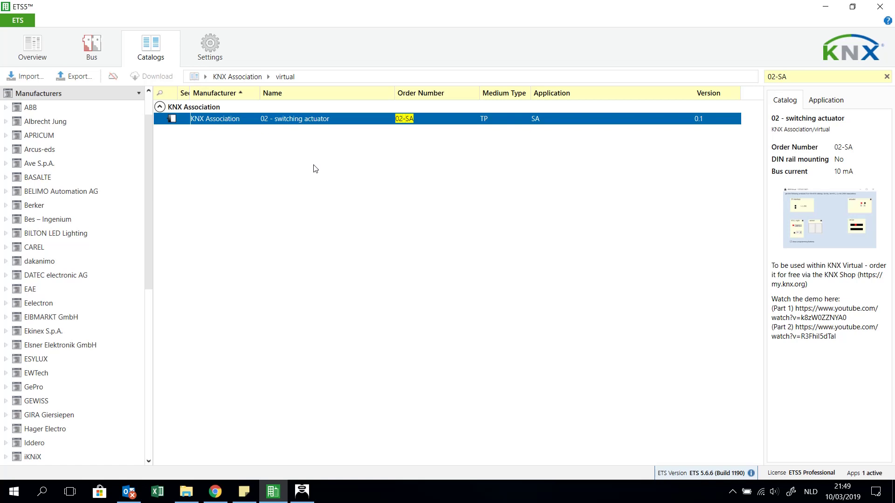
{"action": "left_click", "coordinate": [800, 76]}
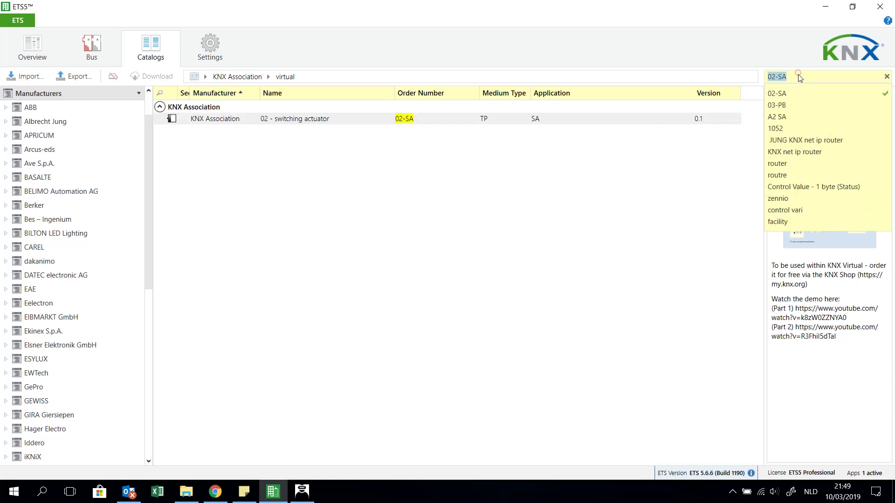
{"action": "left_click", "coordinate": [785, 92]}
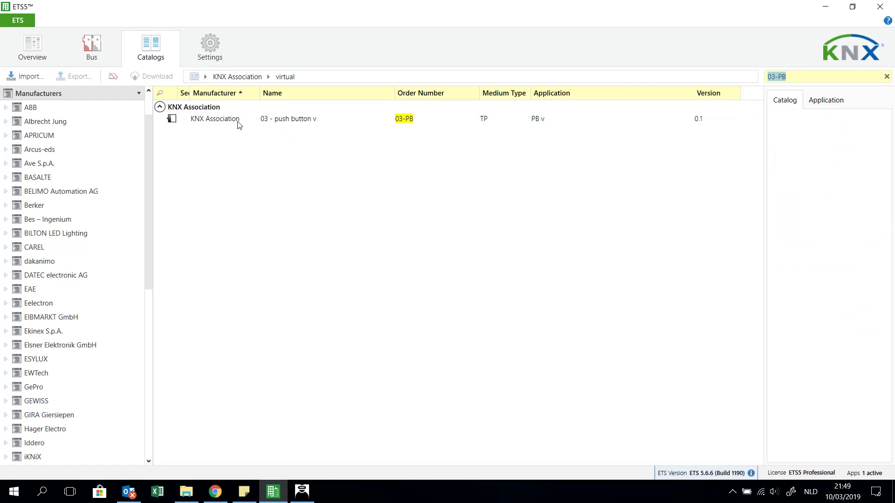
Open the Virtual House project and expand its building structure through West Wing and Ground Floor to the main corridor's Cabinet.
{"action": "left_click", "coordinate": [35, 51]}
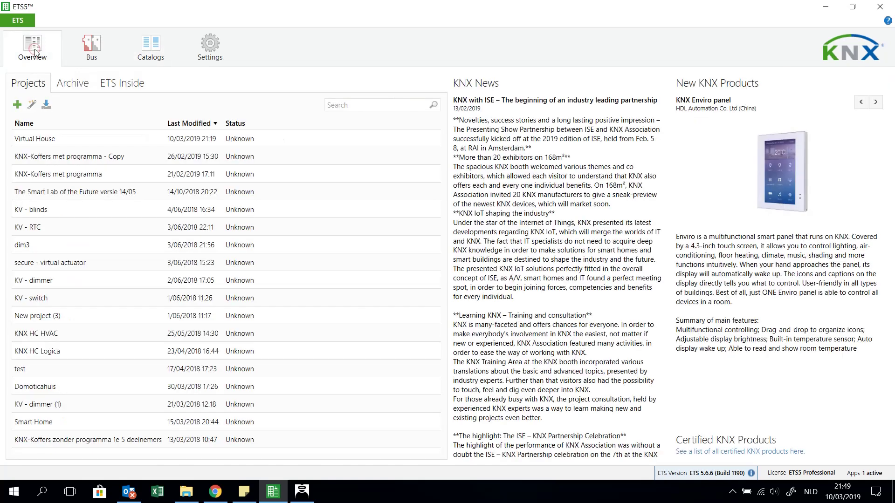
{"action": "left_click", "coordinate": [51, 139]}
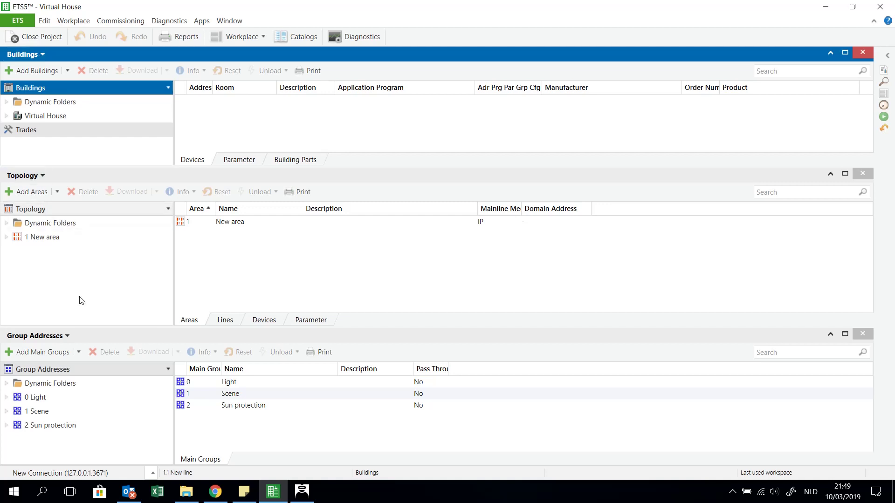
{"action": "left_click", "coordinate": [6, 116]}
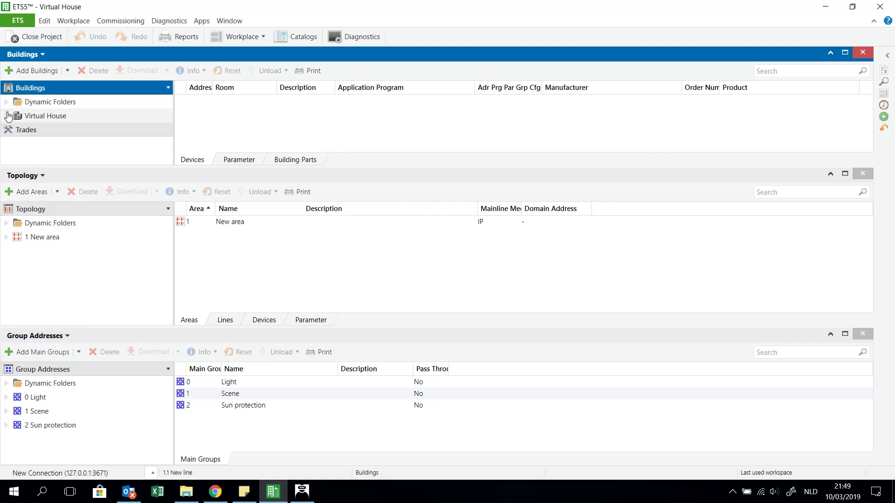
{"action": "left_click", "coordinate": [8, 130]}
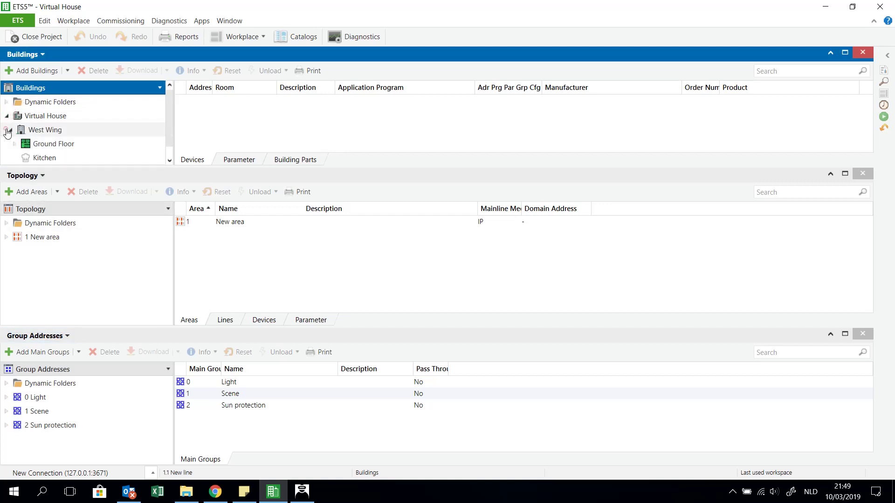
{"action": "left_click", "coordinate": [169, 161]}
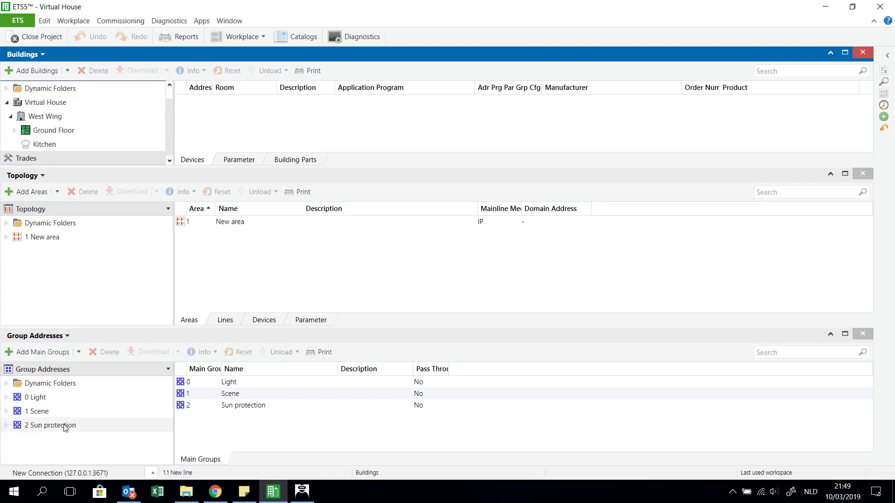
{"action": "left_click", "coordinate": [15, 130]}
{"action": "left_click", "coordinate": [28, 145]}
{"action": "double_click", "coordinate": [28, 146]}
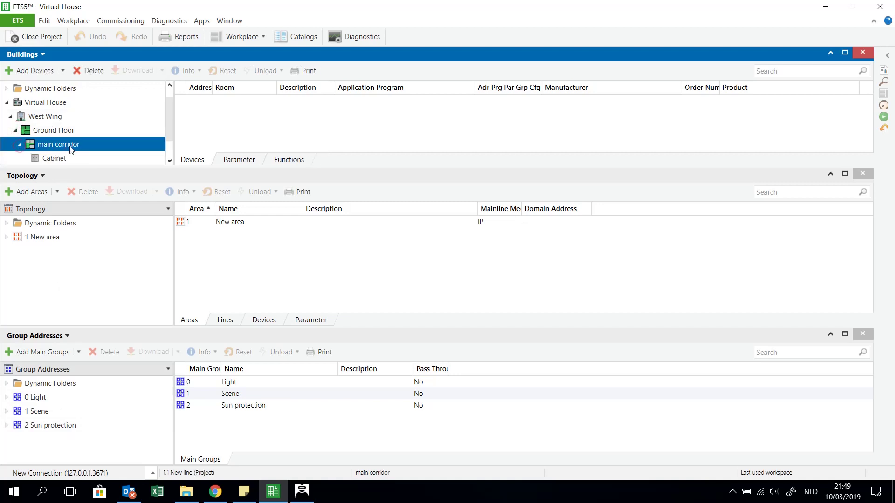
Find the 02-SA switching actuator in the device catalog and add it to the Cabinet in the main corridor.
{"action": "left_click", "coordinate": [53, 131]}
{"action": "right_click", "coordinate": [65, 131]}
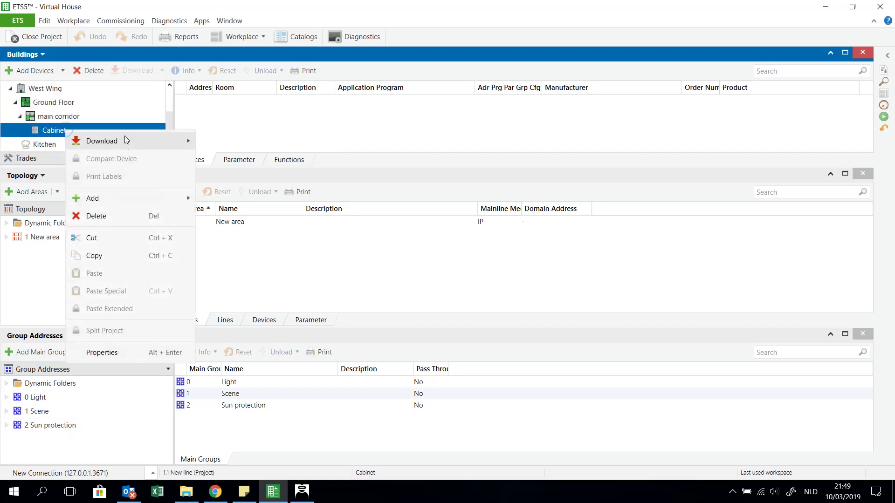
{"action": "mouse_move", "coordinate": [147, 196]}
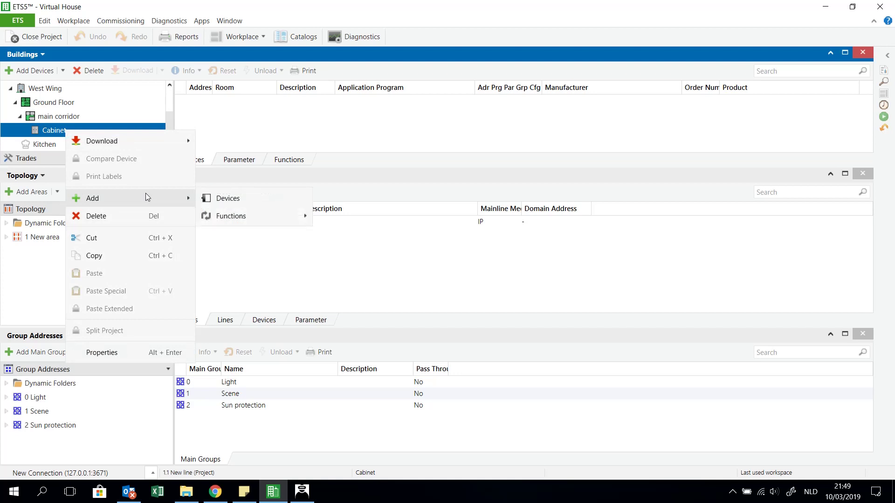
{"action": "left_click", "coordinate": [245, 198]}
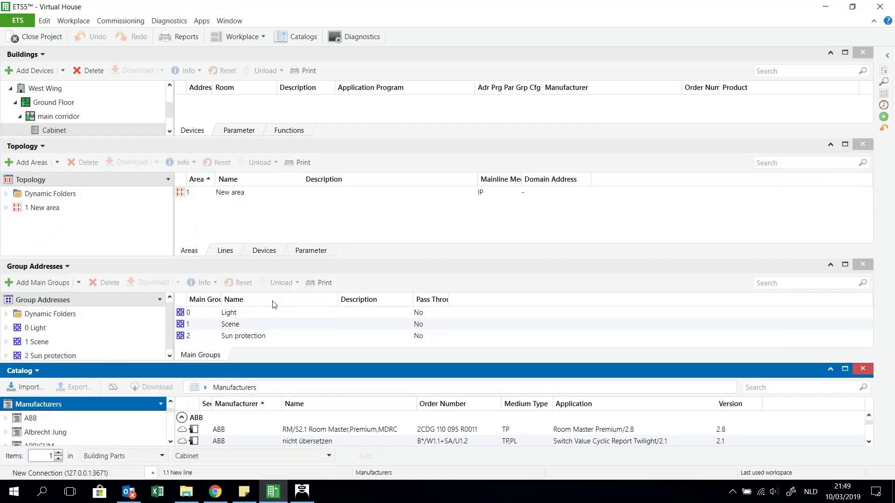
{"action": "left_click", "coordinate": [761, 389]}
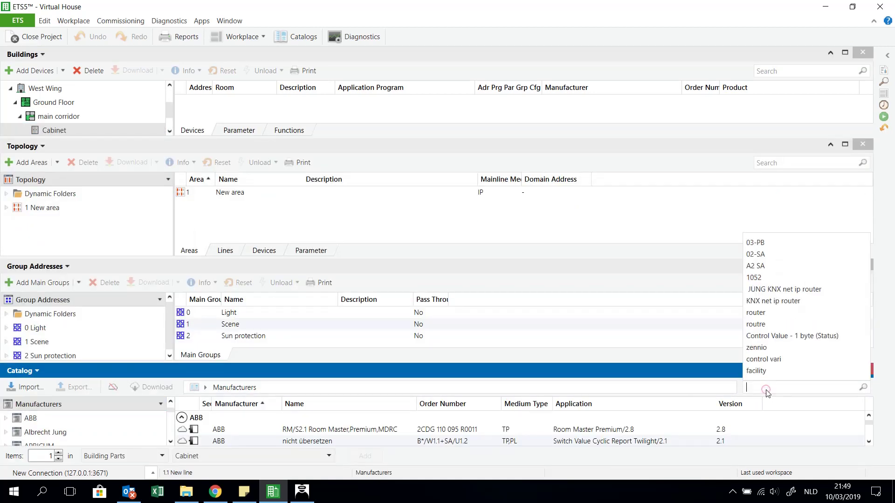
{"action": "left_click", "coordinate": [765, 256]}
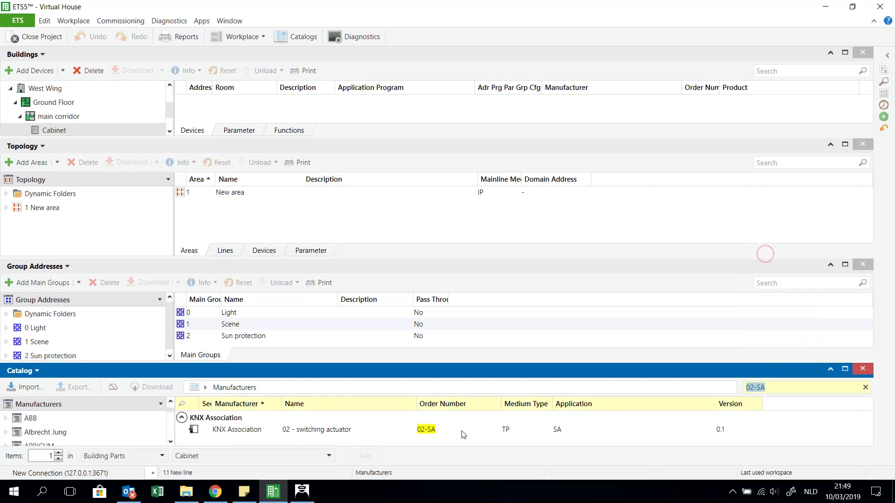
{"action": "left_click", "coordinate": [275, 432]}
{"action": "left_click_drag", "start_coordinate": [274, 432], "coordinate": [97, 103]}
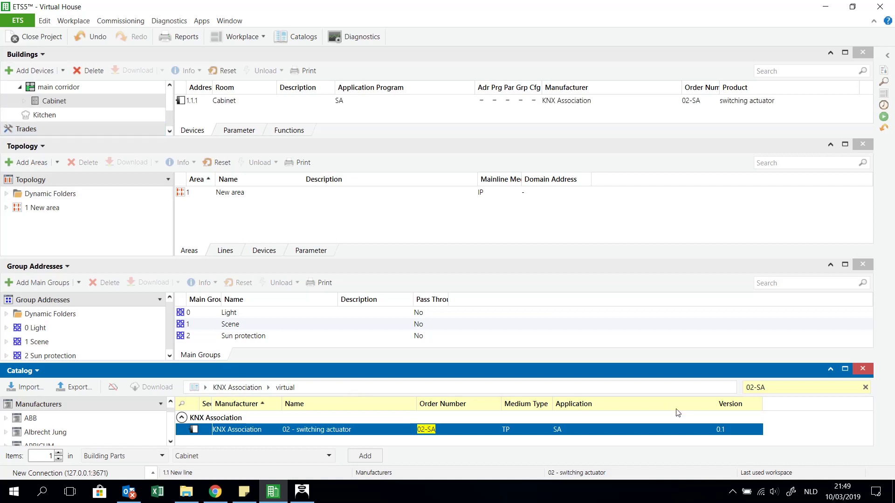
Find the 03-PB push button in the catalog, add it to the Kitchen, and expand Kitchen and Cabinet to show their devices.
{"action": "left_click", "coordinate": [778, 390]}
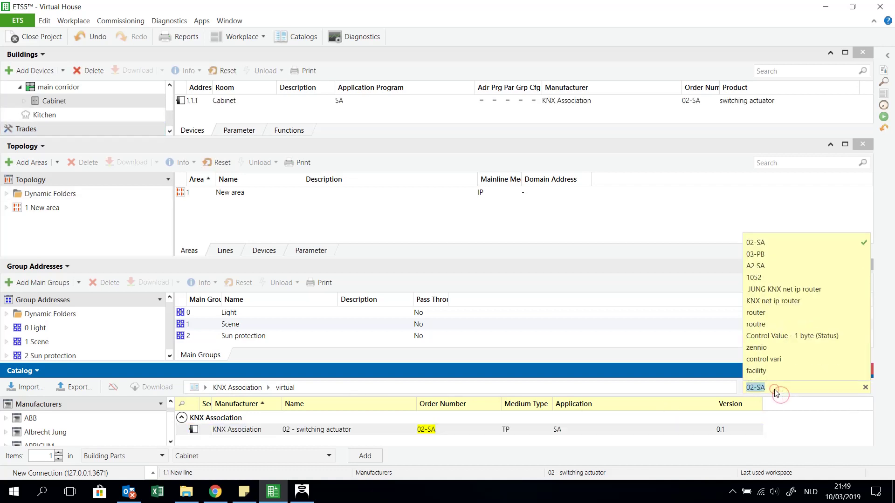
{"action": "left_click", "coordinate": [763, 255]}
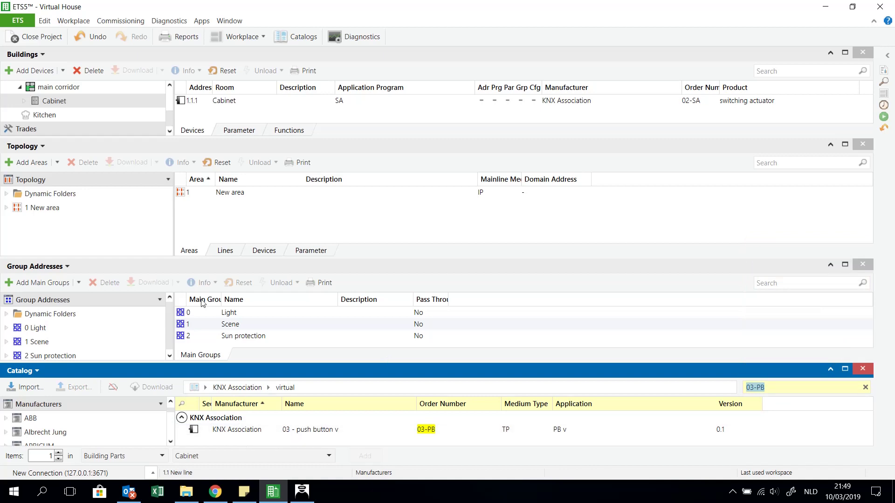
{"action": "left_click_drag", "start_coordinate": [227, 429], "coordinate": [59, 118]}
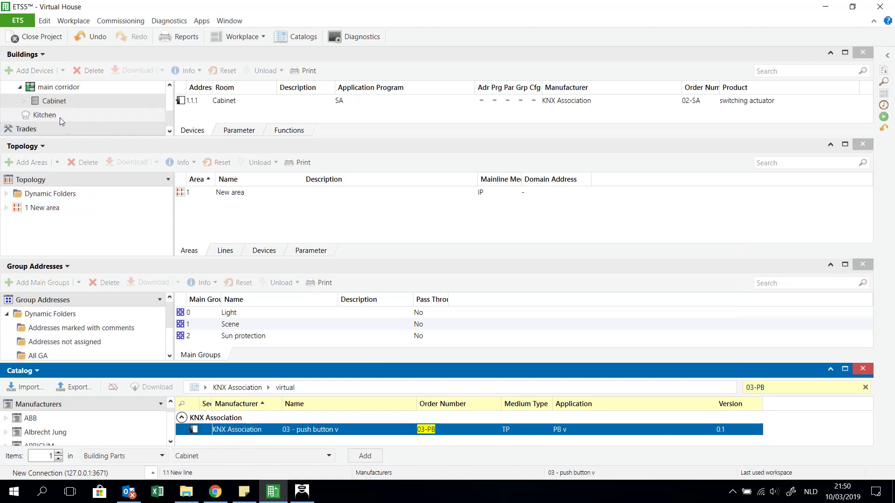
{"action": "left_click", "coordinate": [14, 115]}
{"action": "left_click", "coordinate": [24, 100]}
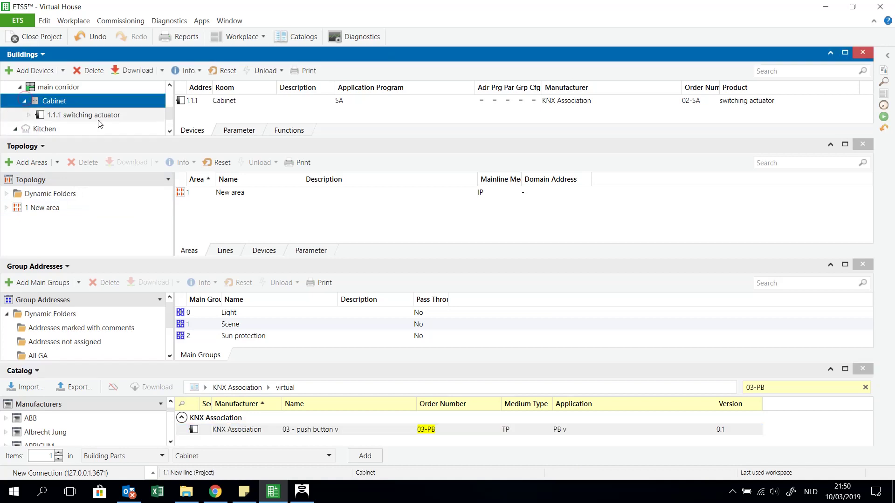
{"action": "scroll", "coordinate": [165, 131], "scroll_direction": "down", "scroll_amount": 2}
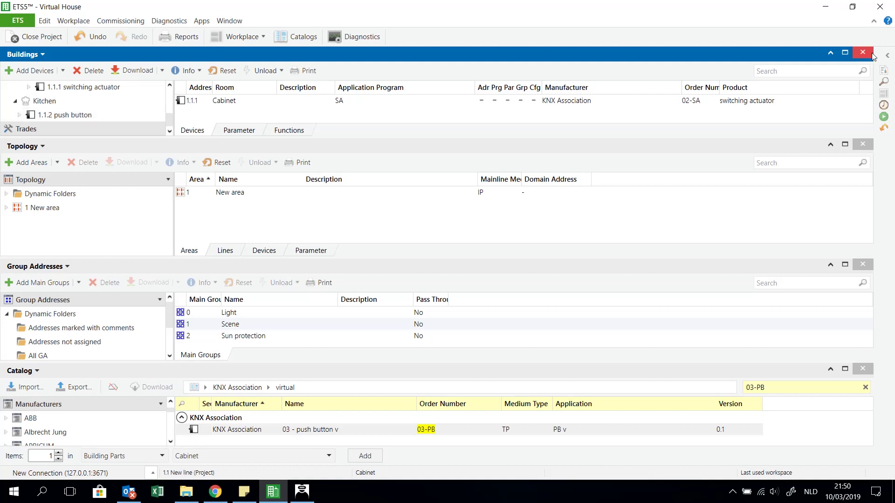
View the switching actuator's properties, then close the device catalog.
{"action": "left_click", "coordinate": [887, 57]}
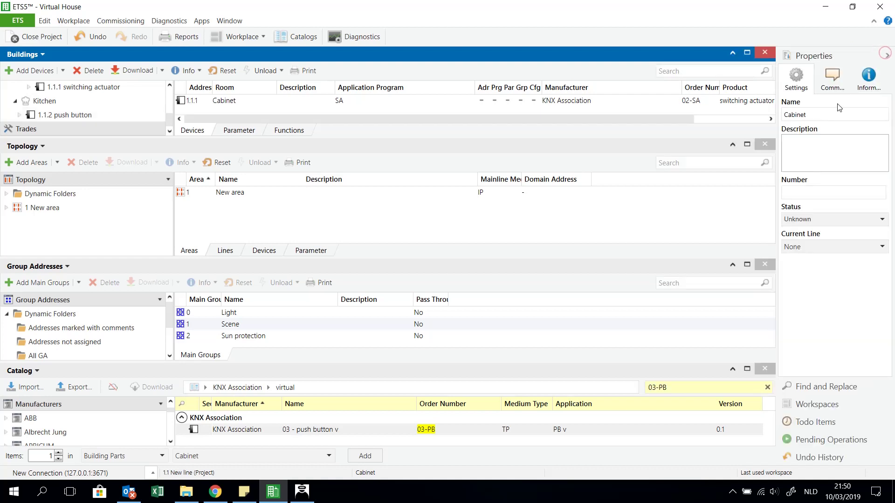
{"action": "left_click", "coordinate": [60, 88]}
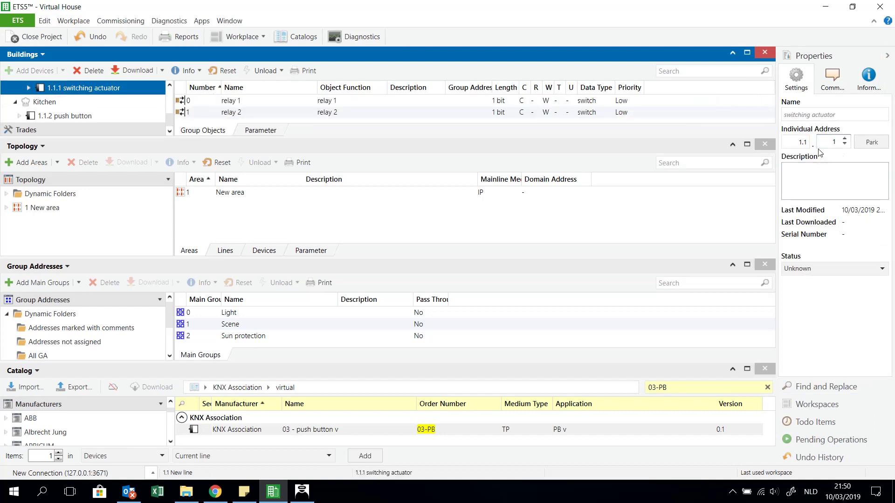
{"action": "left_click", "coordinate": [752, 371]}
{"action": "left_click", "coordinate": [764, 369]}
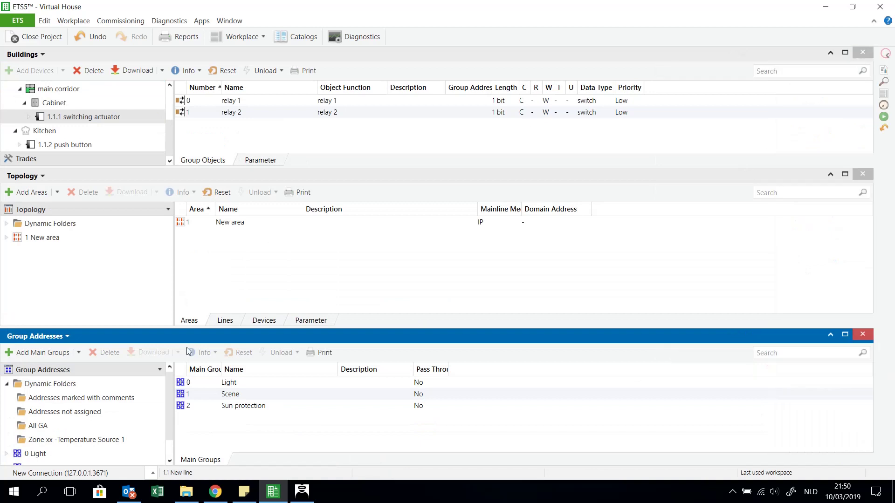
Expand the topology down to the devices on 1.1 New line, and open group address 0/0/1 Light Living Kitchen under Light, Switching.
{"action": "left_click", "coordinate": [6, 238]}
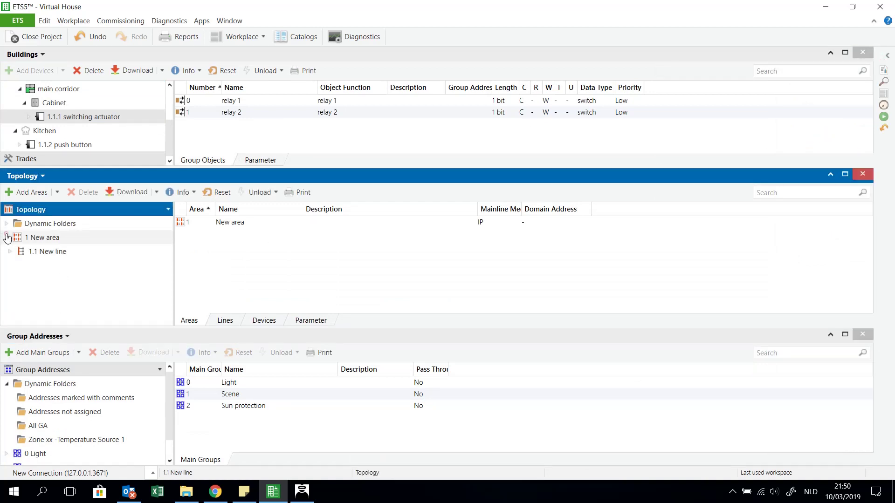
{"action": "left_click", "coordinate": [9, 252]}
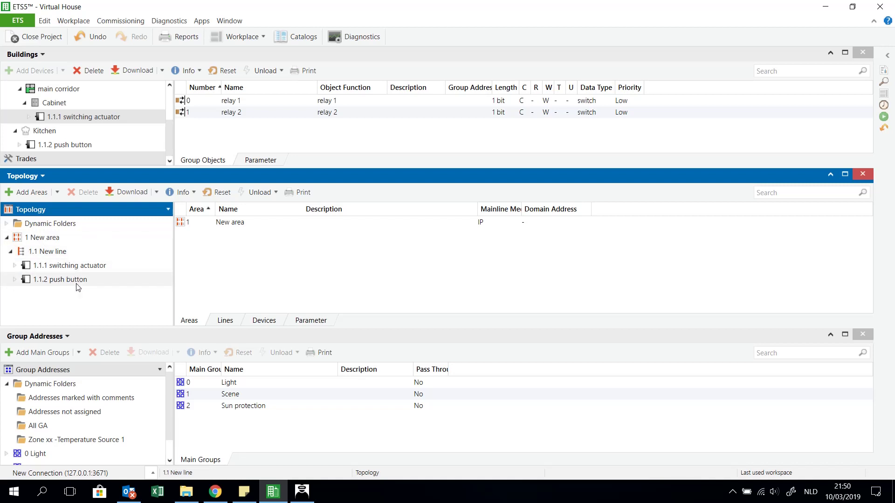
{"action": "left_click", "coordinate": [6, 384]}
{"action": "left_click", "coordinate": [7, 397]}
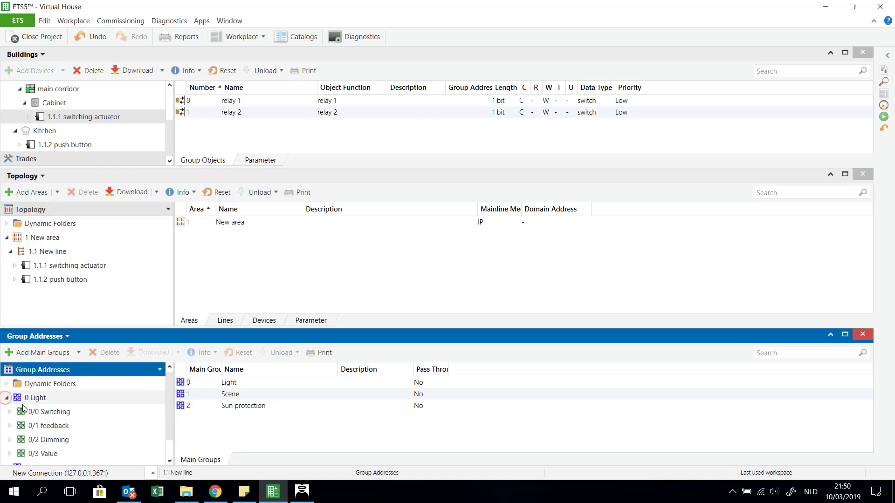
{"action": "left_click", "coordinate": [10, 411]}
{"action": "left_click", "coordinate": [55, 426]}
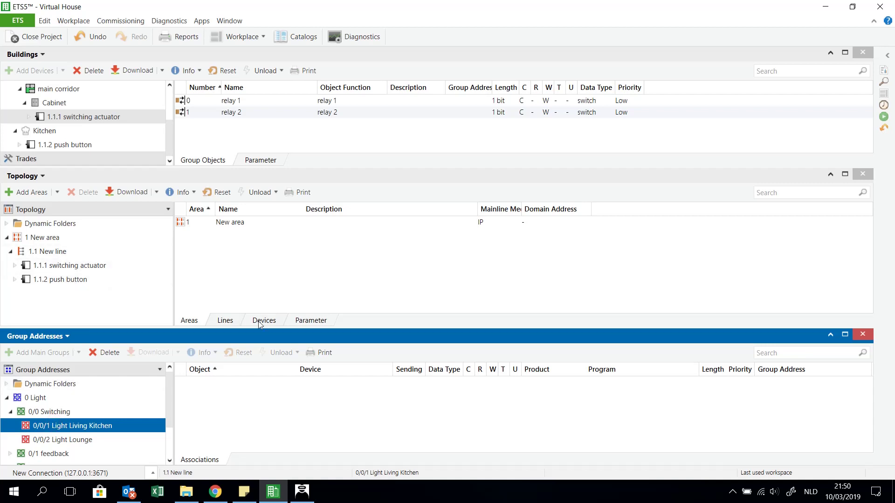
Set the switching actuator's staircase timers to 5 s for relay 1 and 2 s for relay 2, and return to its group objects.
{"action": "left_click", "coordinate": [107, 267]}
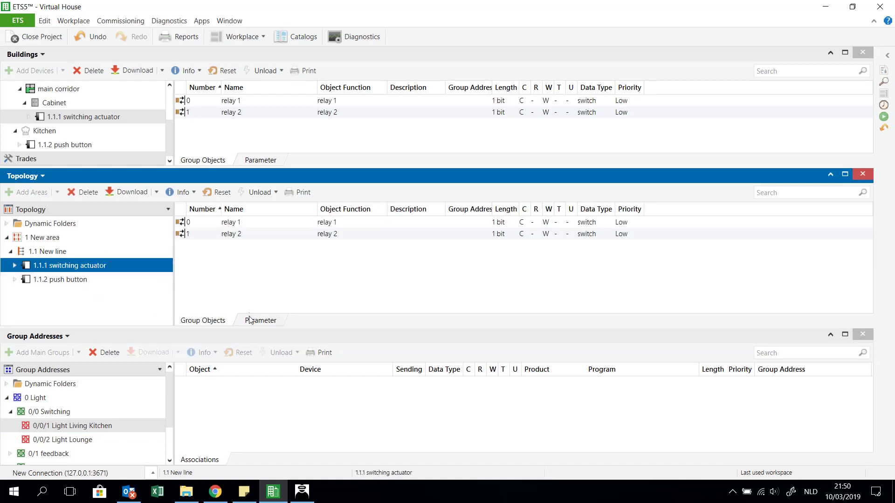
{"action": "left_click", "coordinate": [262, 320]}
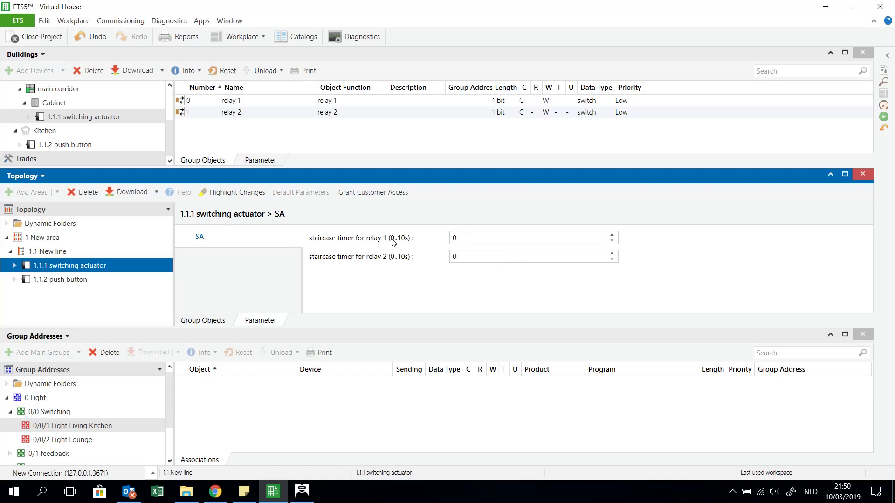
{"action": "left_click", "coordinate": [488, 236]}
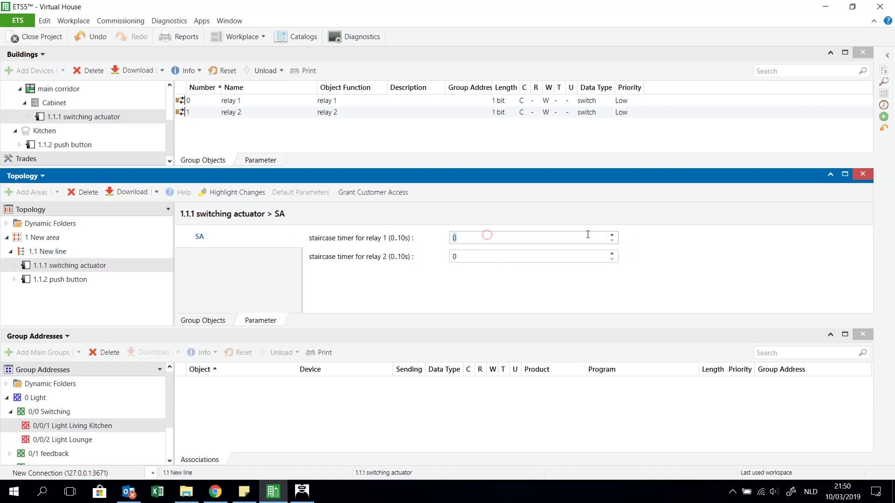
{"action": "left_click", "coordinate": [611, 234]}
{"action": "left_click", "coordinate": [612, 235]}
{"action": "left_click", "coordinate": [612, 234]}
{"action": "left_click", "coordinate": [612, 235]}
{"action": "left_click", "coordinate": [612, 235]}
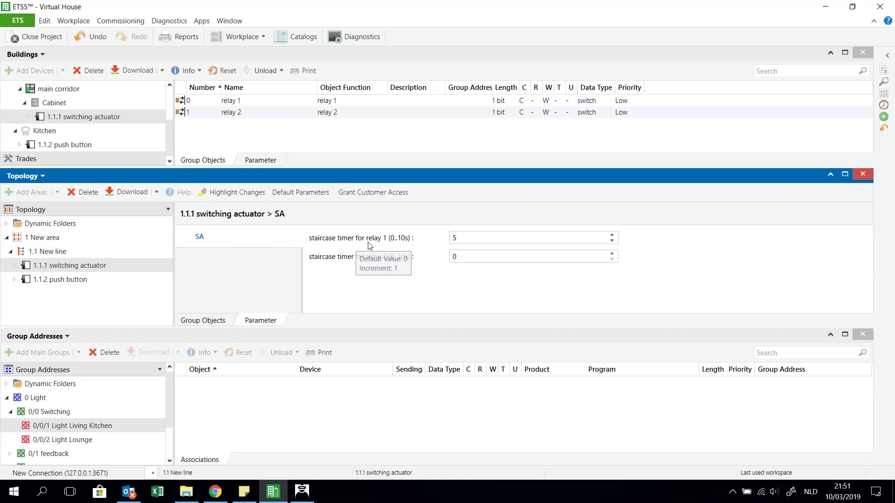
{"action": "left_click", "coordinate": [466, 257]}
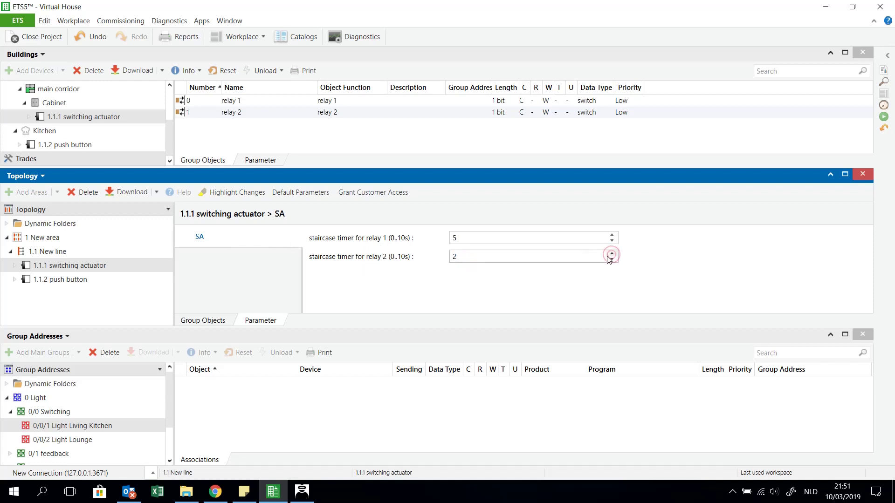
{"action": "left_click", "coordinate": [203, 320]}
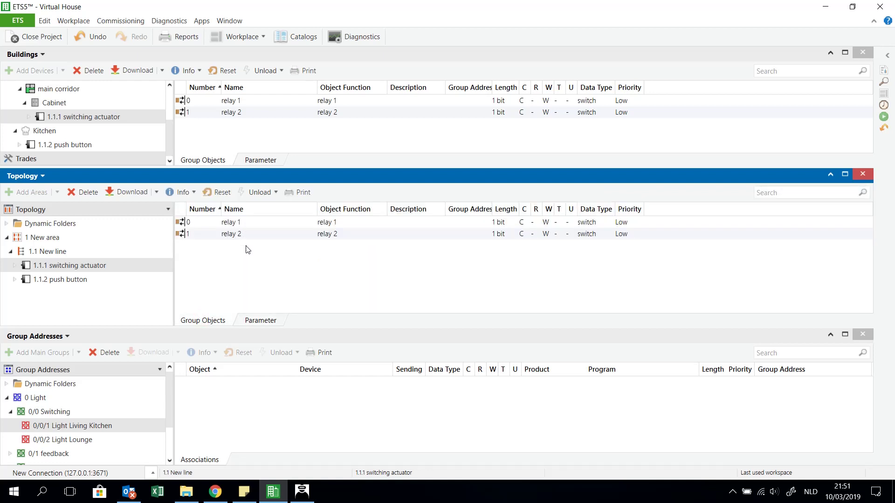
Examine the values sent by the left and right rockers in the 1.1.2 push button's parameters.
{"action": "left_click", "coordinate": [82, 281]}
{"action": "left_click", "coordinate": [266, 321]}
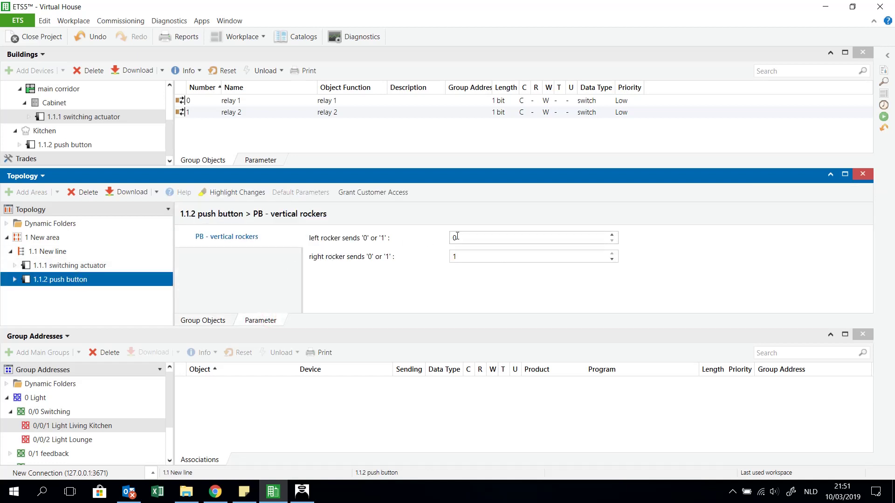
{"action": "left_click", "coordinate": [611, 240]}
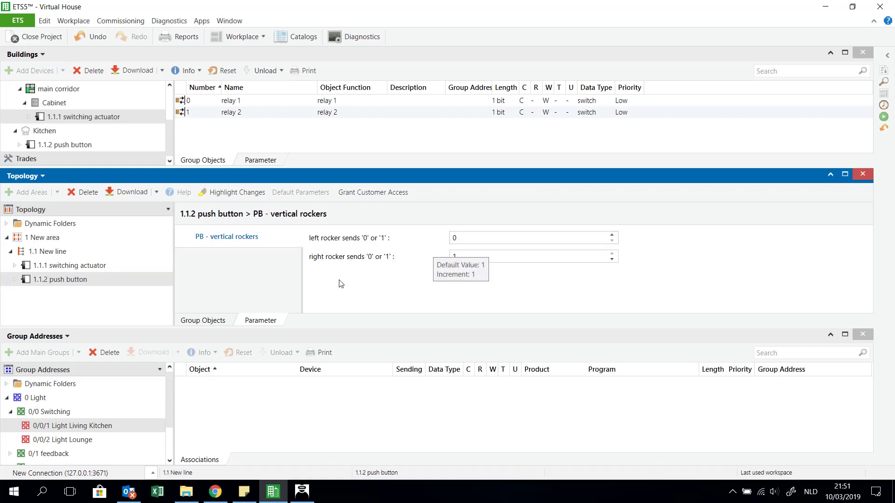
Link the switching actuator's relay 1 object to group address 0/0/1 Light Living Kitchen.
{"action": "left_click", "coordinate": [79, 269]}
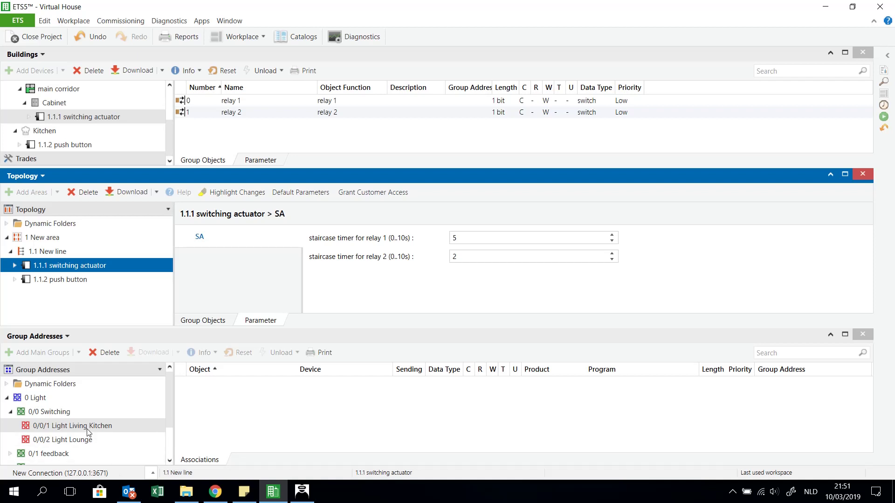
{"action": "left_click", "coordinate": [89, 431]}
{"action": "left_click", "coordinate": [86, 271]}
{"action": "left_click", "coordinate": [213, 320]}
{"action": "left_click_drag", "start_coordinate": [238, 226], "coordinate": [177, 385]}
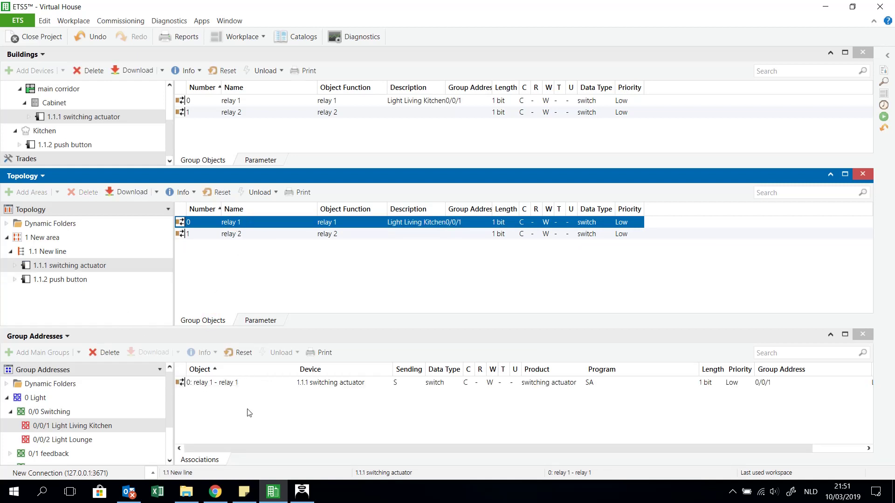
Link the push button's left and right rocker objects to 0/0/1 Light Living Kitchen, and review its parameters and the address's associations.
{"action": "left_click", "coordinate": [84, 280]}
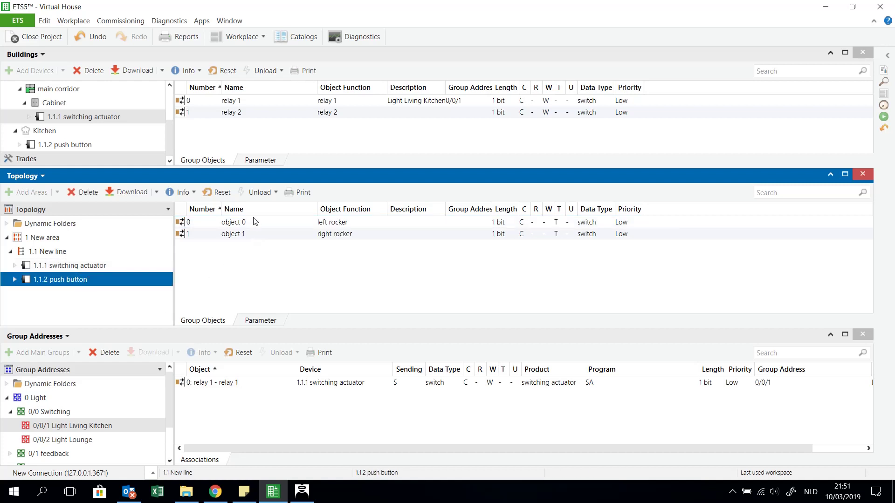
{"action": "left_click_drag", "start_coordinate": [256, 221], "coordinate": [245, 406]}
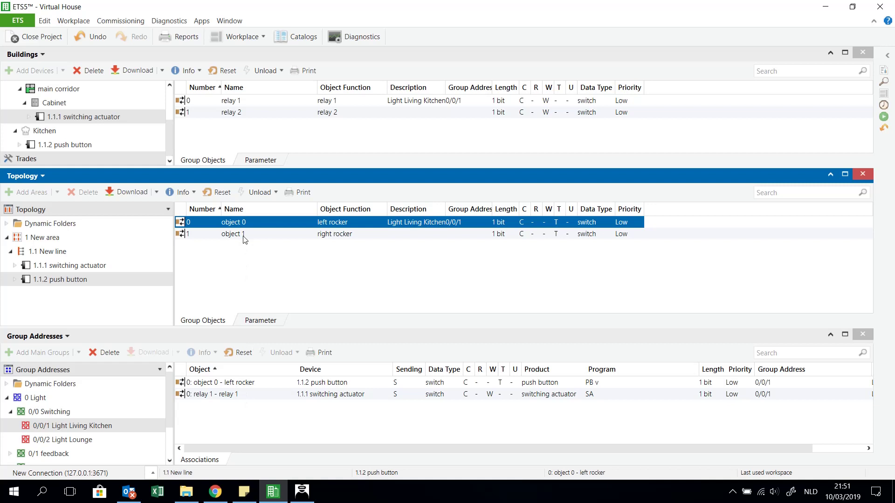
{"action": "left_click_drag", "start_coordinate": [244, 239], "coordinate": [235, 425]}
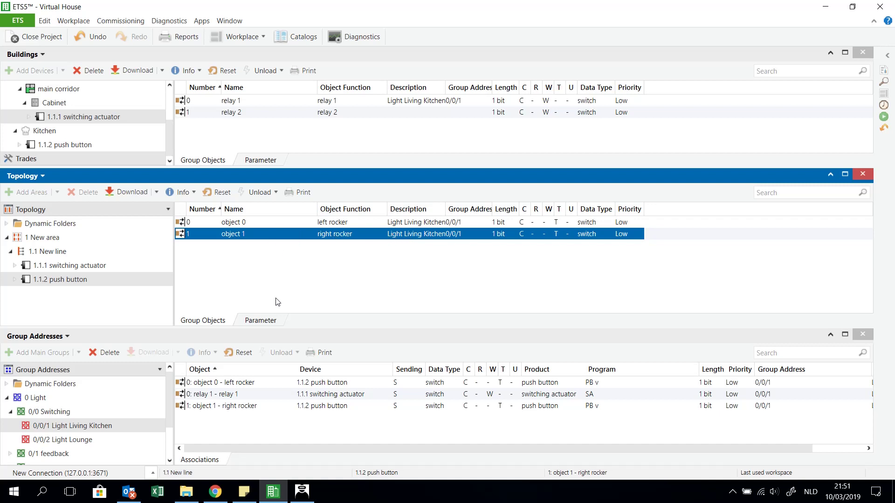
{"action": "left_click", "coordinate": [262, 322]}
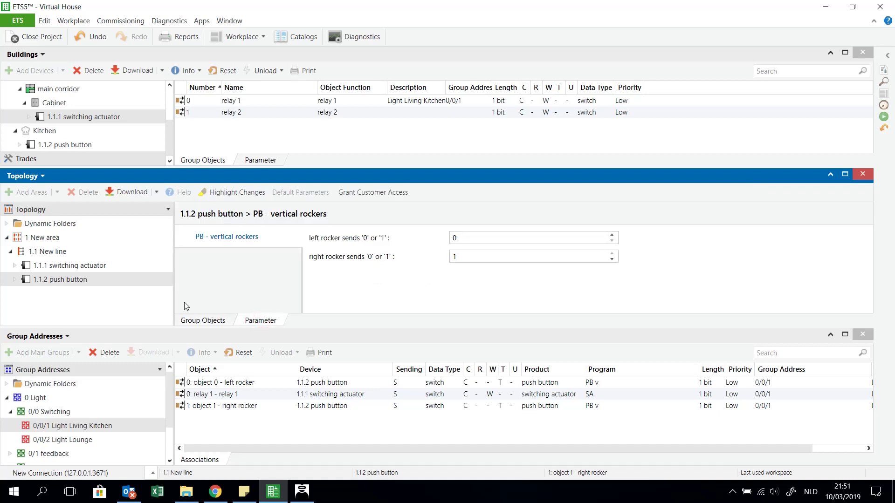
{"action": "left_click", "coordinate": [89, 425]}
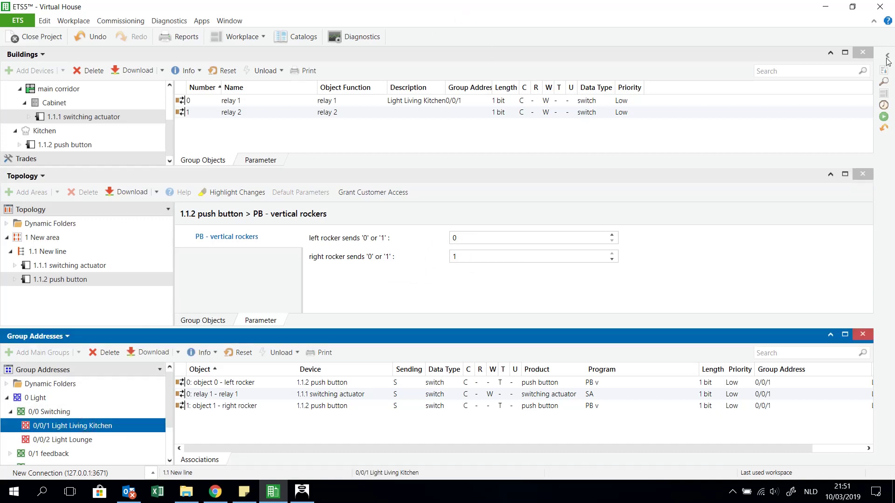
Compare the IP interface settings in KNX Virtual with those of New Connection in the ETS5 bus interfaces.
{"action": "left_click", "coordinate": [302, 493]}
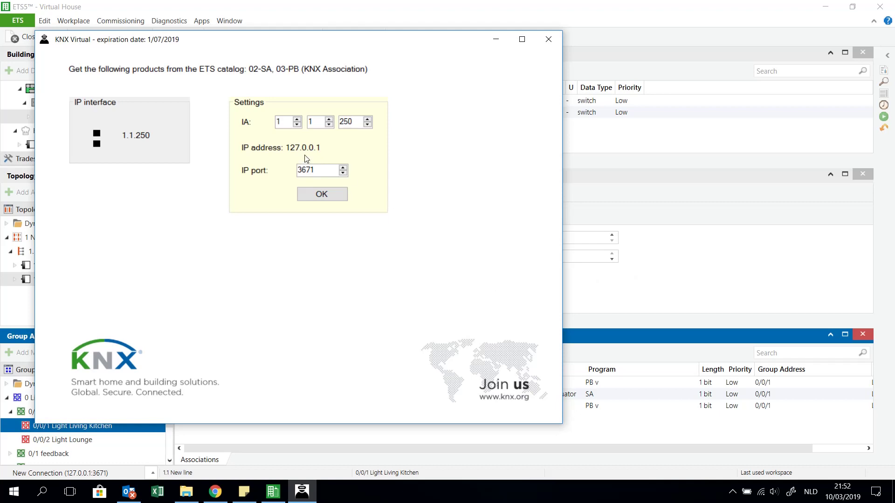
{"action": "left_click", "coordinate": [18, 21]}
{"action": "left_click", "coordinate": [86, 46]}
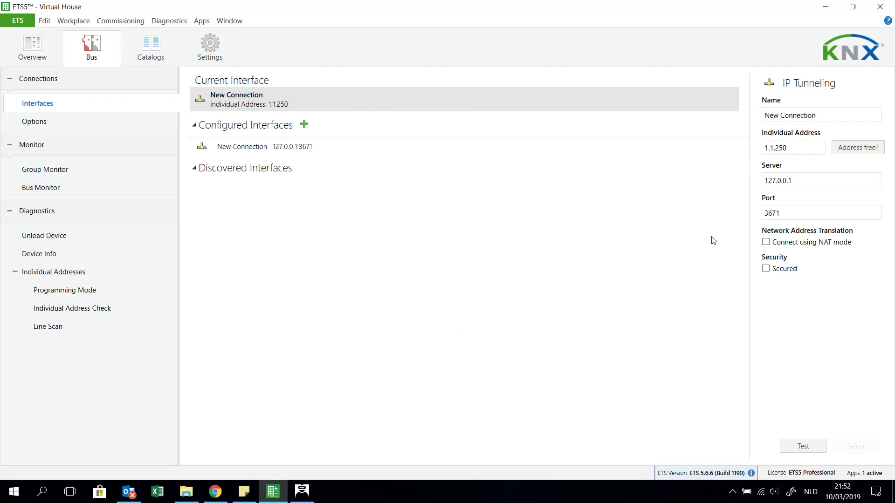
Switch to KNX Virtual, start the simulation with its preset interface settings, and try the right rocker of the middle 03-PB.
{"action": "left_click", "coordinate": [302, 492]}
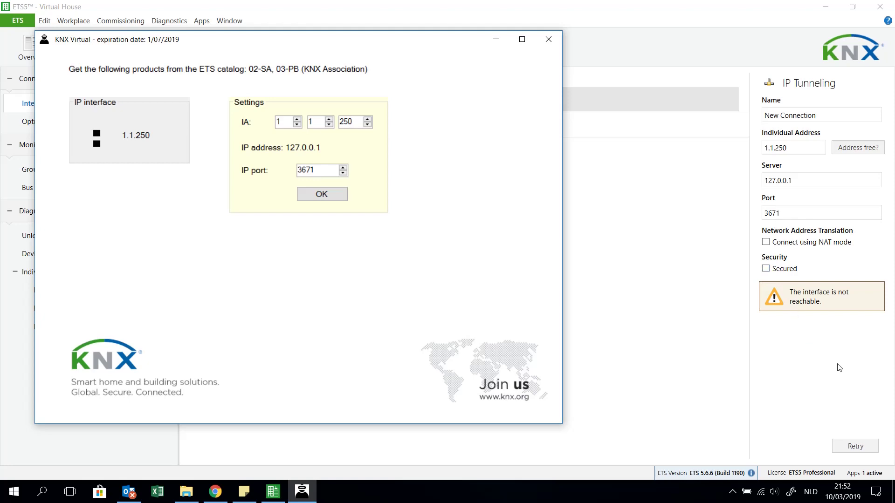
{"action": "left_click", "coordinate": [310, 195]}
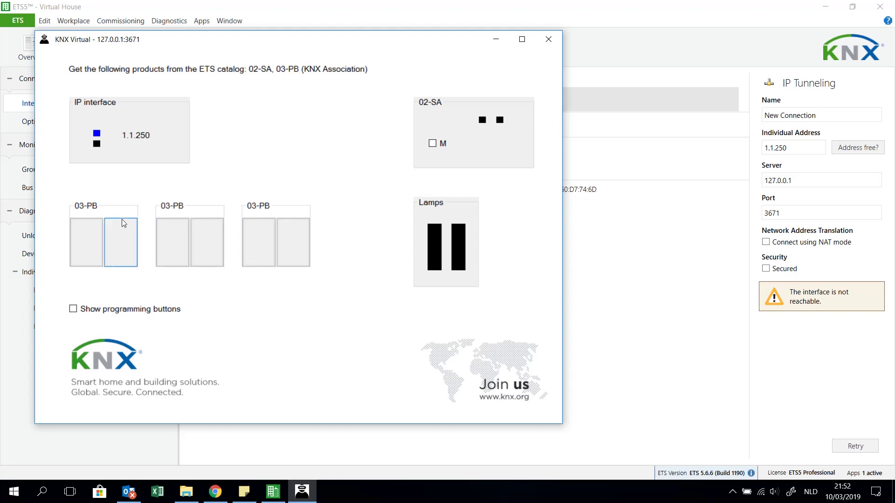
{"action": "left_click", "coordinate": [202, 241]}
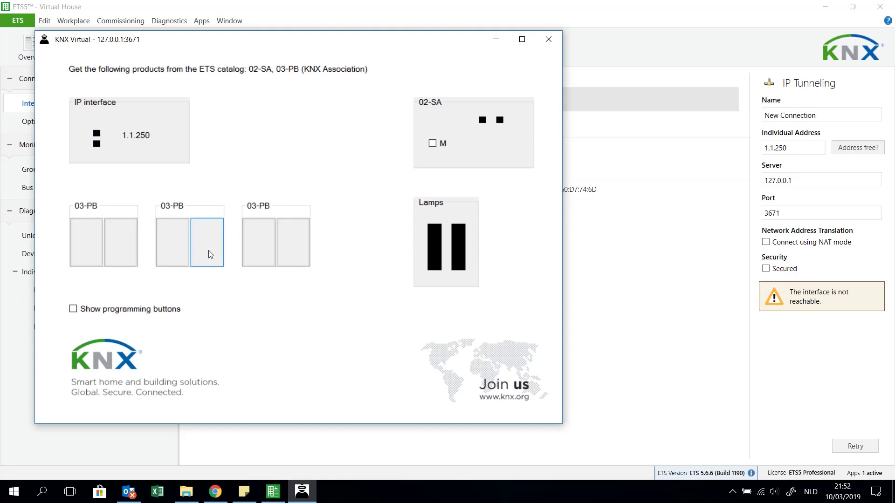
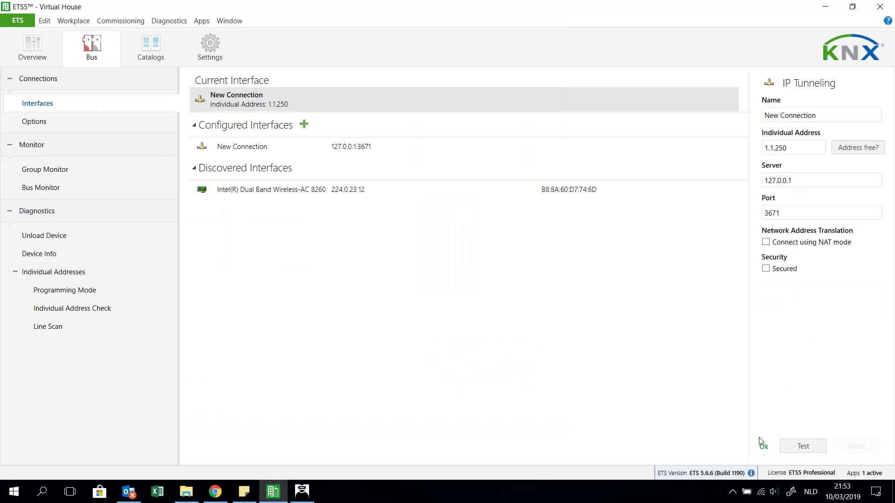
{"action": "left_click", "coordinate": [302, 491]}
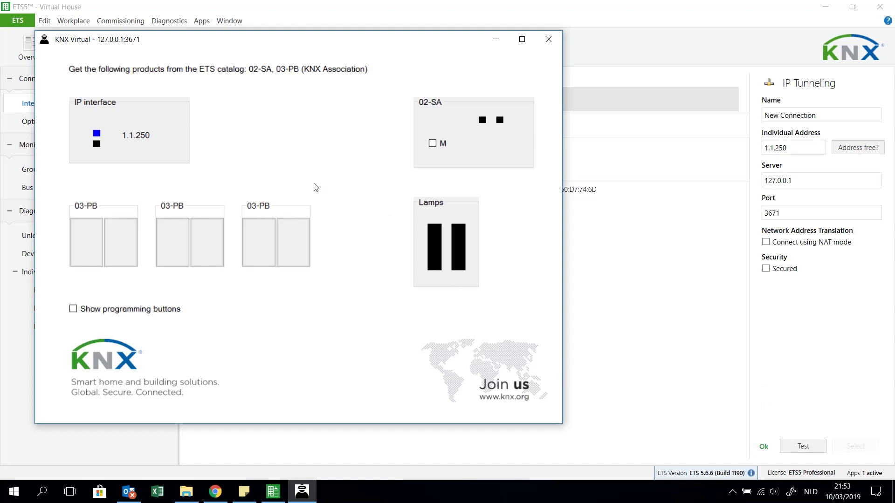
Return to the Virtual House project in ETS5 and start a full download to all devices on 1.1 New line.
{"action": "left_click", "coordinate": [273, 492]}
{"action": "left_click", "coordinate": [18, 20]}
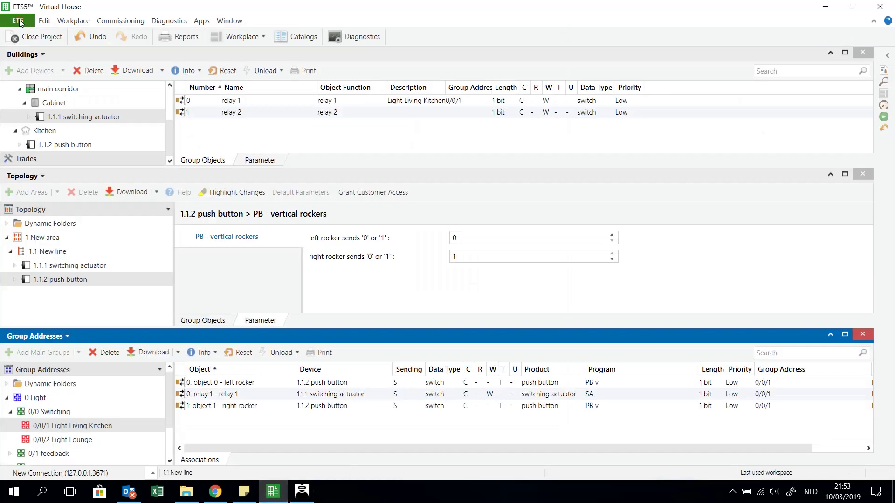
{"action": "left_click", "coordinate": [51, 252]}
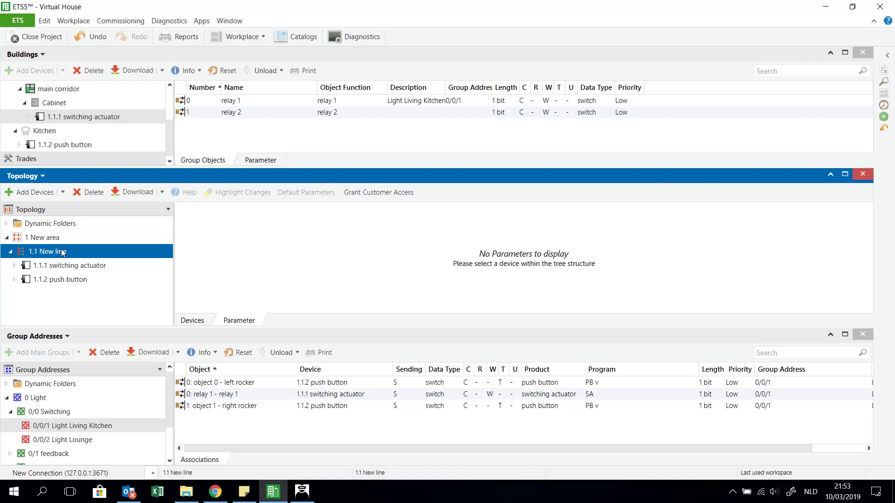
{"action": "right_click", "coordinate": [63, 252]}
{"action": "mouse_move", "coordinate": [149, 29]}
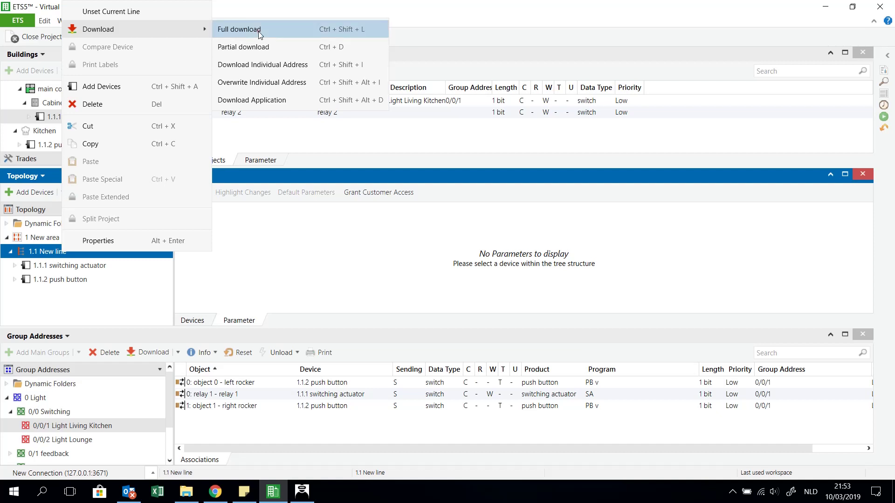
{"action": "left_click", "coordinate": [259, 29]}
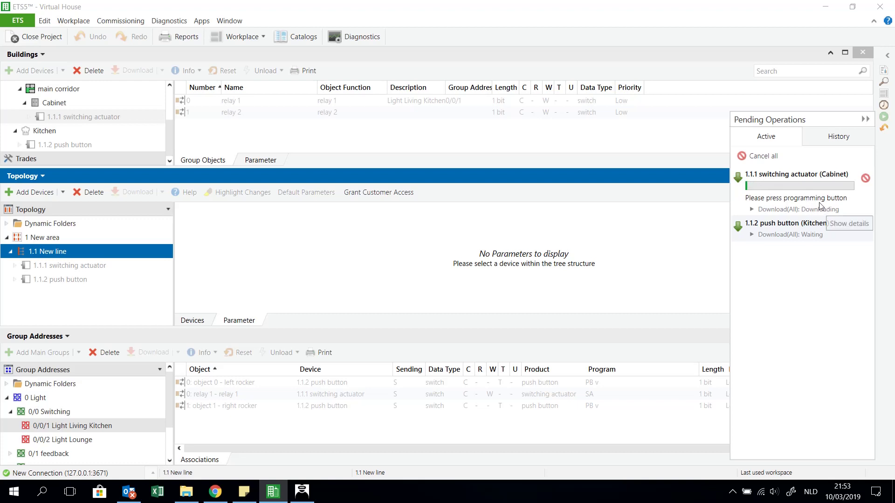
In KNX Virtual, show the programming buttons, activate those of 02-SA and the first 03-PB for the download, and hide them again.
{"action": "left_click", "coordinate": [302, 491]}
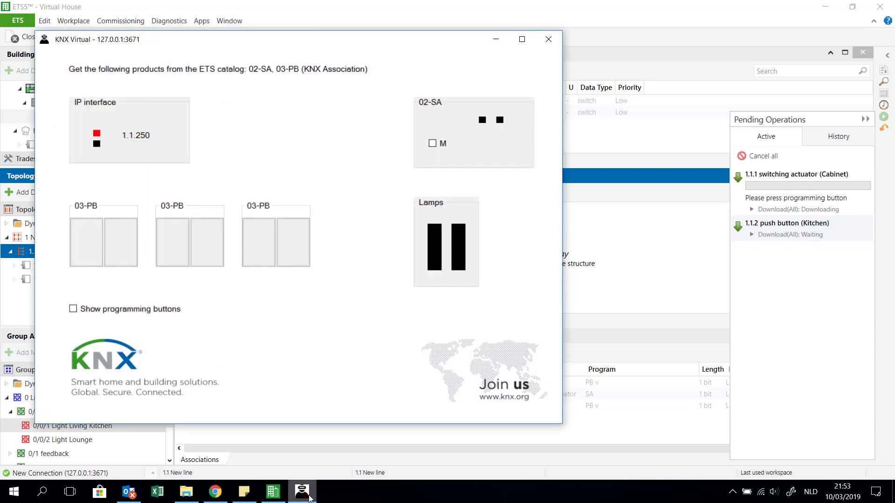
{"action": "left_click", "coordinate": [72, 309]}
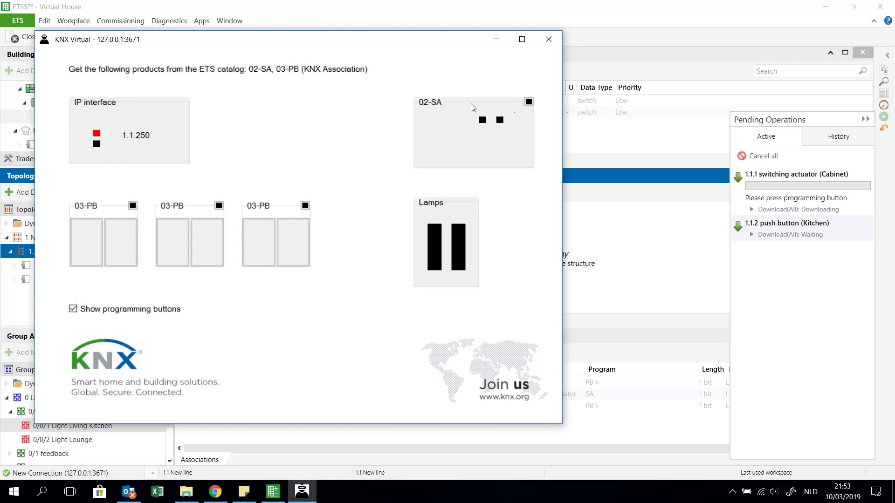
{"action": "left_click", "coordinate": [528, 102]}
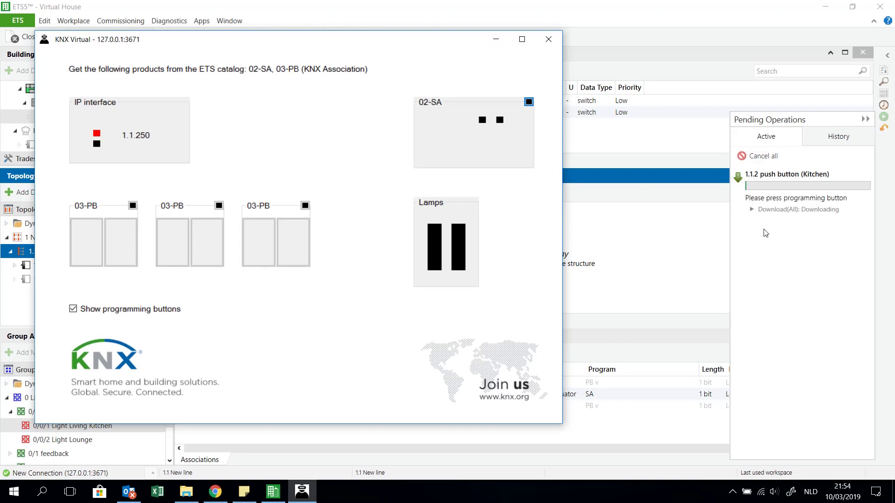
{"action": "left_click", "coordinate": [133, 208]}
{"action": "left_click", "coordinate": [132, 206]}
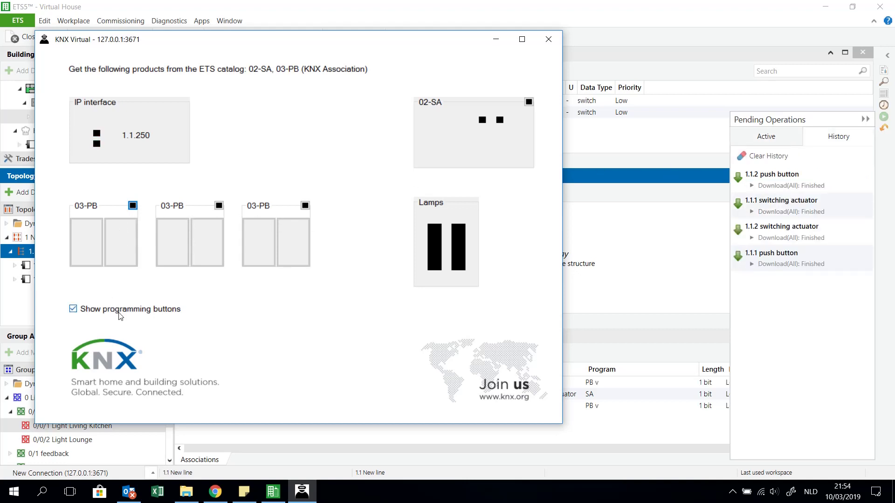
{"action": "left_click", "coordinate": [73, 310]}
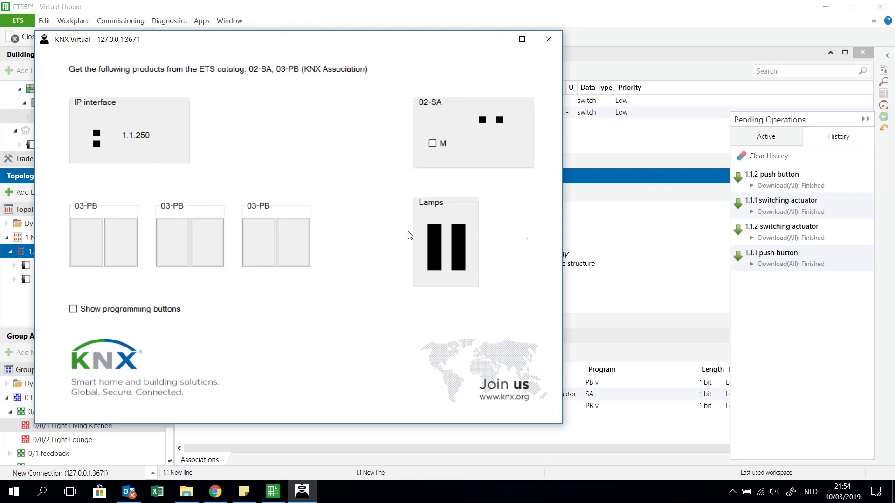
Test the left and right rockers of the first 03-PB alternately to check that they switch the lamp.
{"action": "left_click", "coordinate": [117, 248]}
{"action": "left_click", "coordinate": [92, 250]}
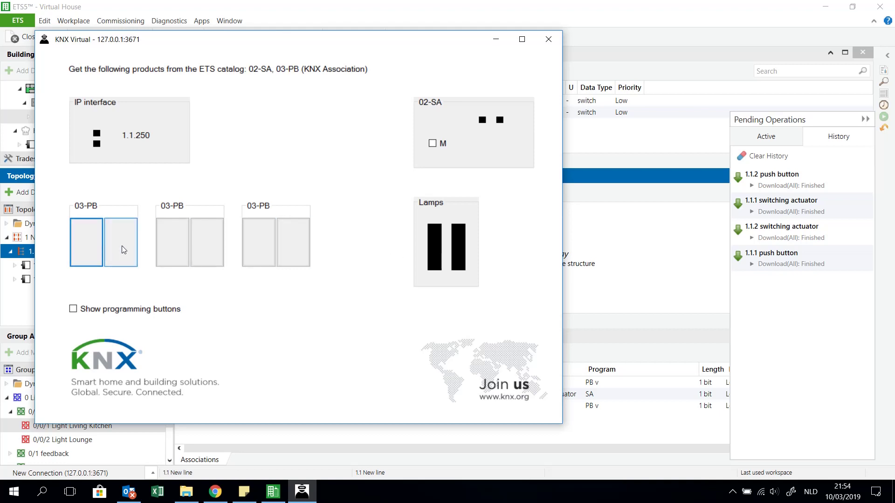
{"action": "left_click", "coordinate": [122, 249]}
{"action": "left_click", "coordinate": [91, 249]}
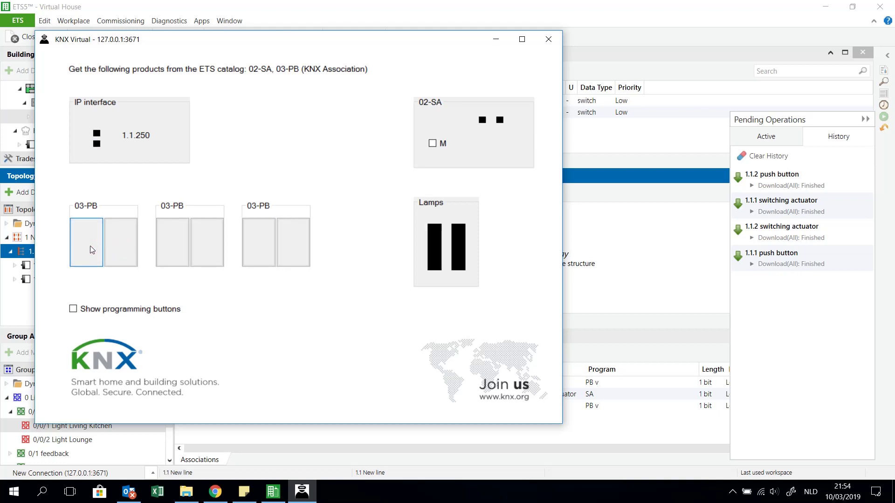
{"action": "left_click", "coordinate": [122, 243]}
{"action": "left_click", "coordinate": [122, 240]}
{"action": "left_click", "coordinate": [92, 245]}
{"action": "left_click", "coordinate": [127, 243]}
{"action": "left_click", "coordinate": [128, 247]}
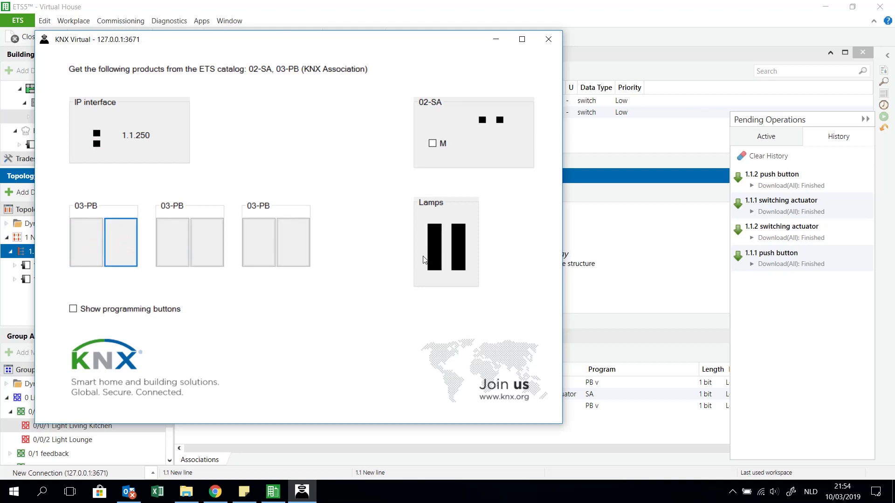
{"action": "left_click", "coordinate": [127, 242]}
Switch to ETS5, open group monitoring, and close the Pending Operations, Group Addresses and Topology views.
{"action": "left_click", "coordinate": [659, 260]}
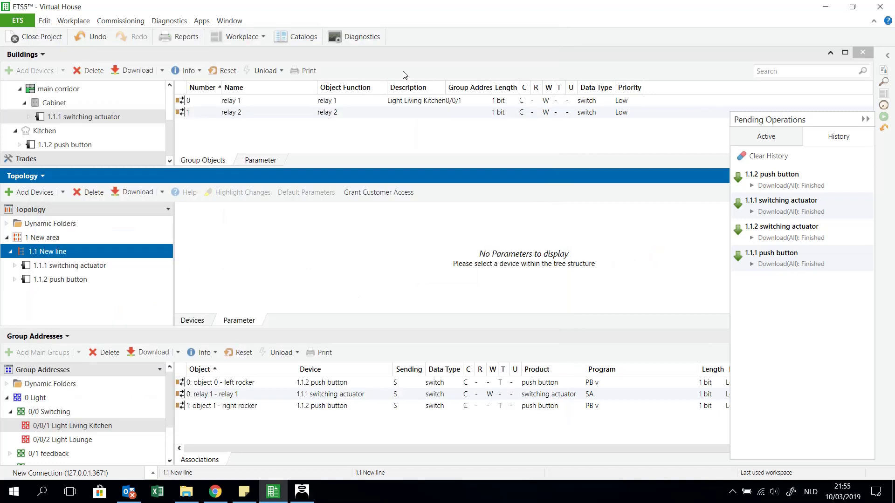
{"action": "left_click", "coordinate": [162, 23]}
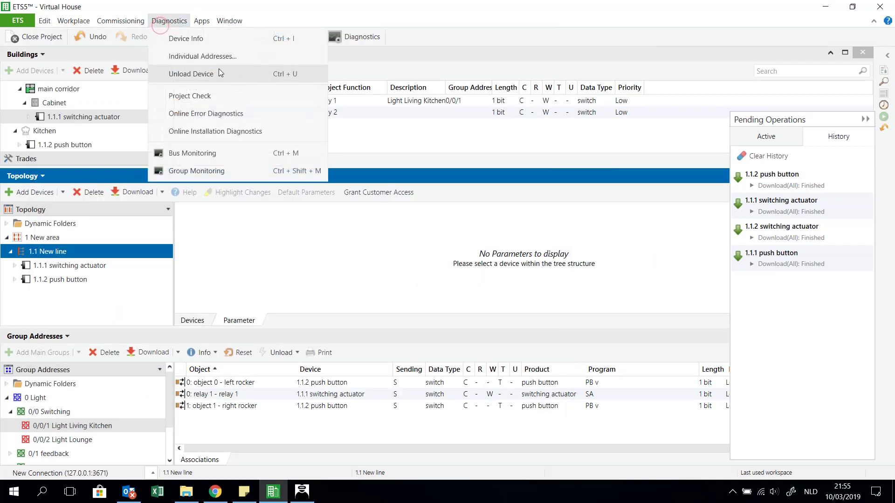
{"action": "left_click", "coordinate": [207, 171]}
{"action": "left_click", "coordinate": [865, 119]}
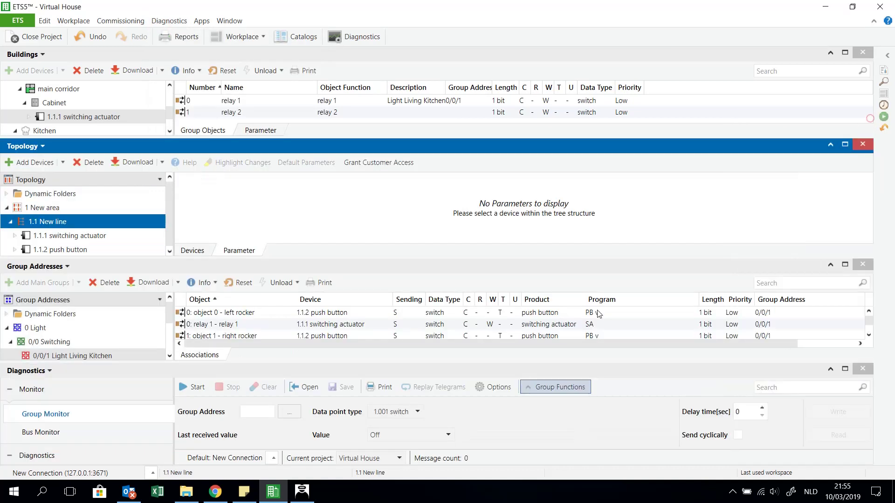
{"action": "left_click", "coordinate": [861, 264]}
{"action": "left_click", "coordinate": [861, 175]}
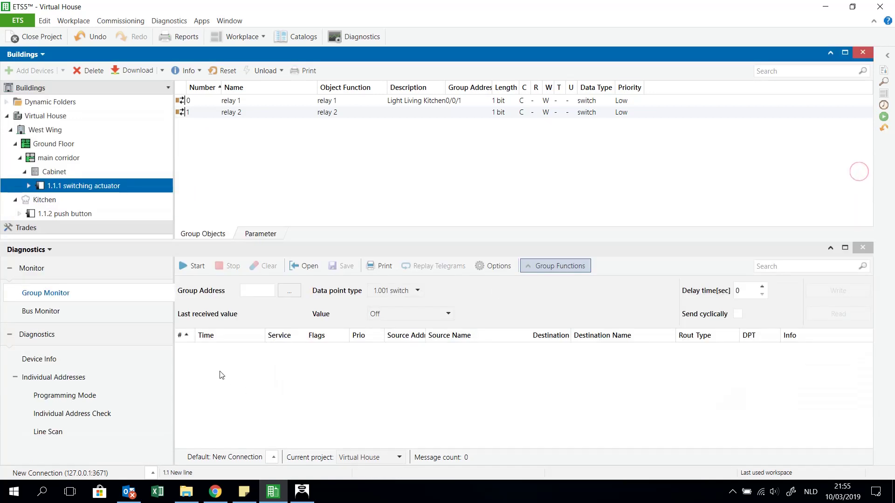
Start recording in the group monitor and operate both rockers of the first 03-PB in KNX Virtual, keeping the telegram list in view.
{"action": "left_click", "coordinate": [187, 266]}
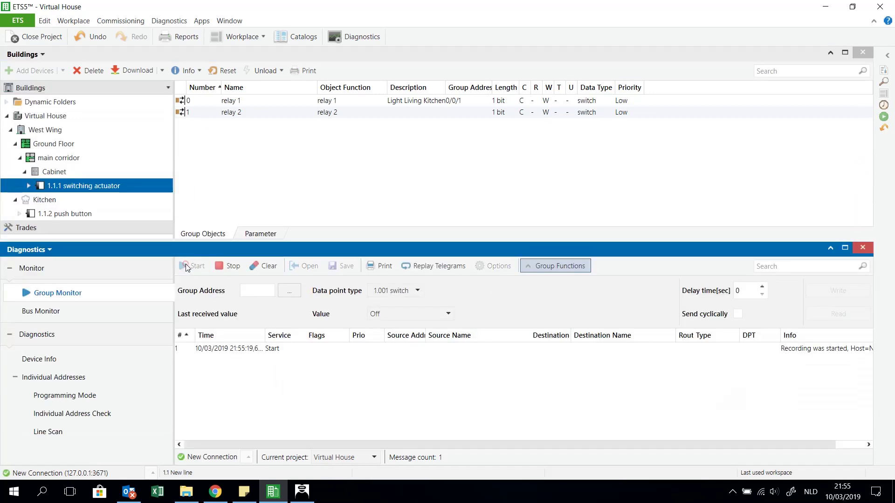
{"action": "left_click", "coordinate": [302, 492]}
{"action": "left_click_drag", "start_coordinate": [293, 45], "coordinate": [648, 21]}
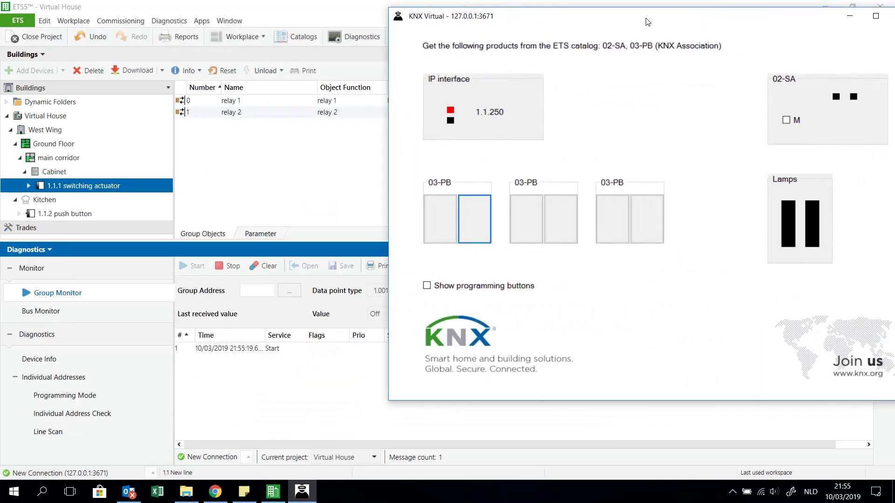
{"action": "left_click", "coordinate": [479, 211]}
{"action": "left_click", "coordinate": [435, 223]}
{"action": "left_click", "coordinate": [471, 221]}
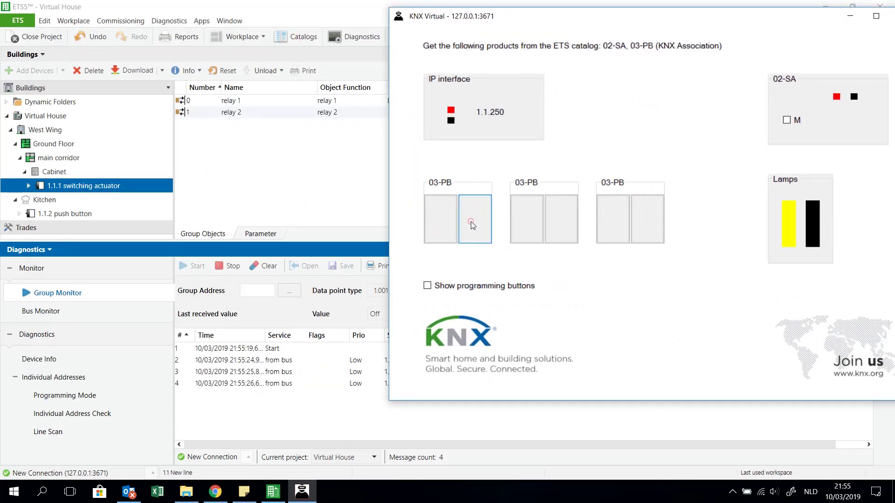
{"action": "left_click", "coordinate": [448, 233]}
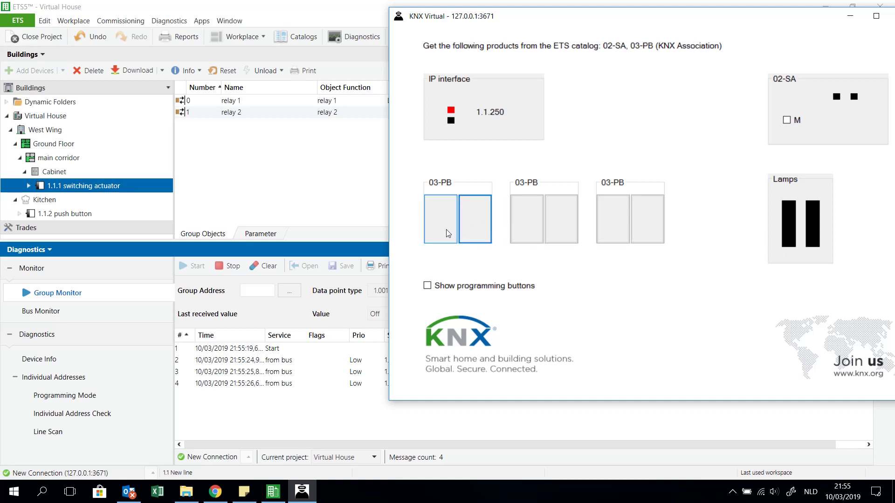
{"action": "left_click", "coordinate": [446, 231]}
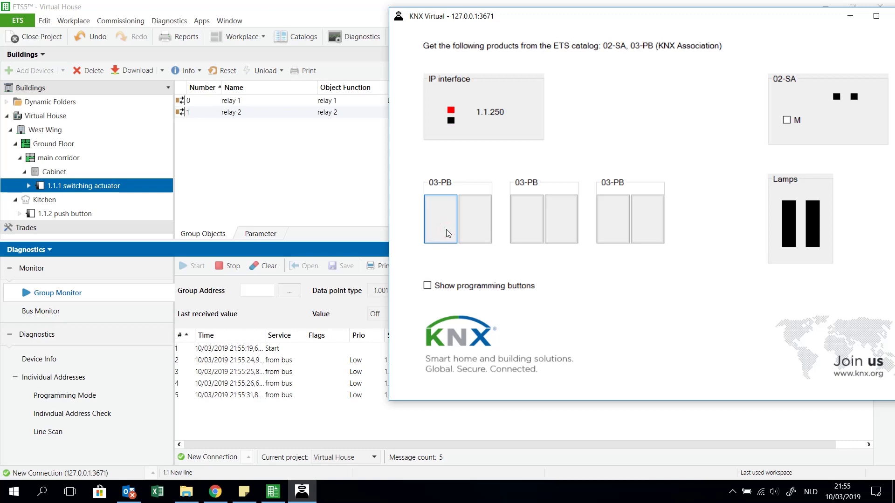
{"action": "left_click", "coordinate": [447, 231]}
Return to ETS5, examine the recorded push button telegrams in the group monitor, and stop the recording.
{"action": "left_click_drag", "start_coordinate": [609, 21], "coordinate": [279, 34]}
{"action": "left_click", "coordinate": [677, 173]}
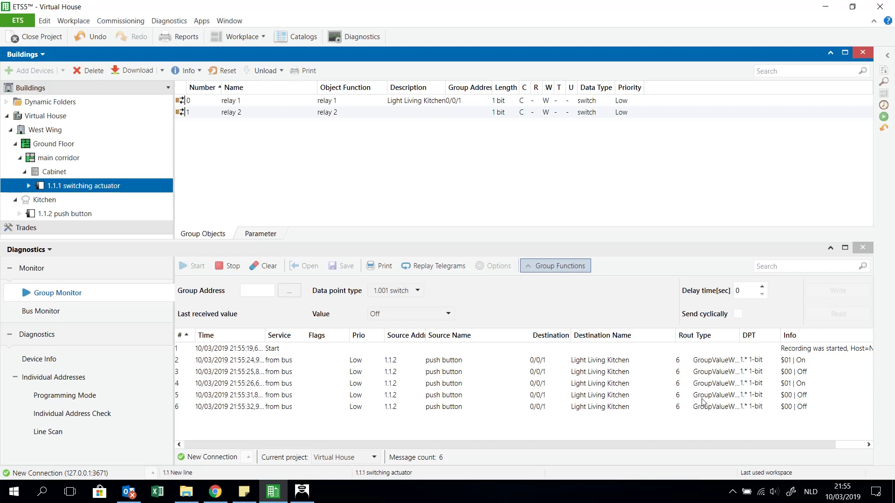
{"action": "left_click", "coordinate": [365, 443]}
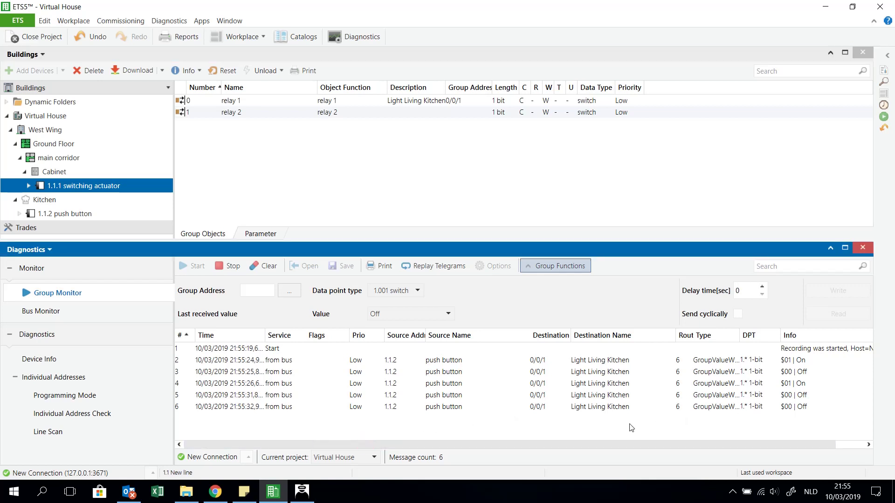
{"action": "left_click", "coordinate": [229, 267]}
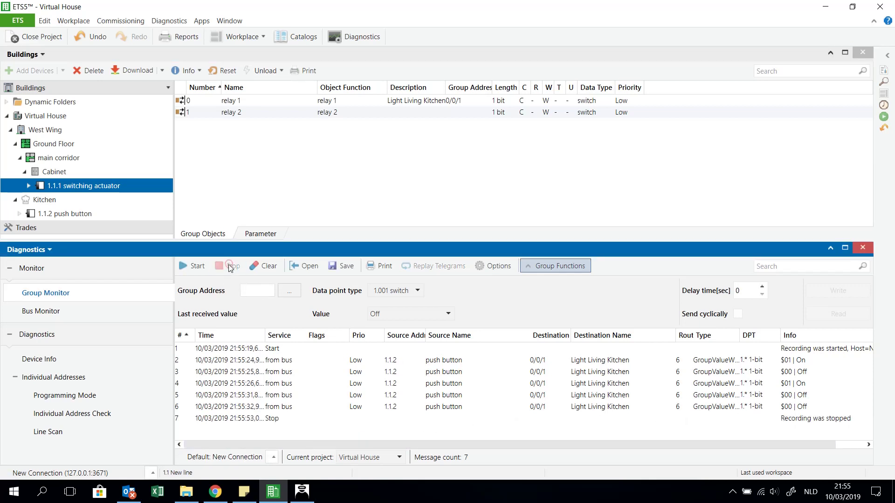
Activate the first 03-PB's programming button in KNX Virtual and start the ETS5 check for devices in programming mode.
{"action": "left_click", "coordinate": [69, 398]}
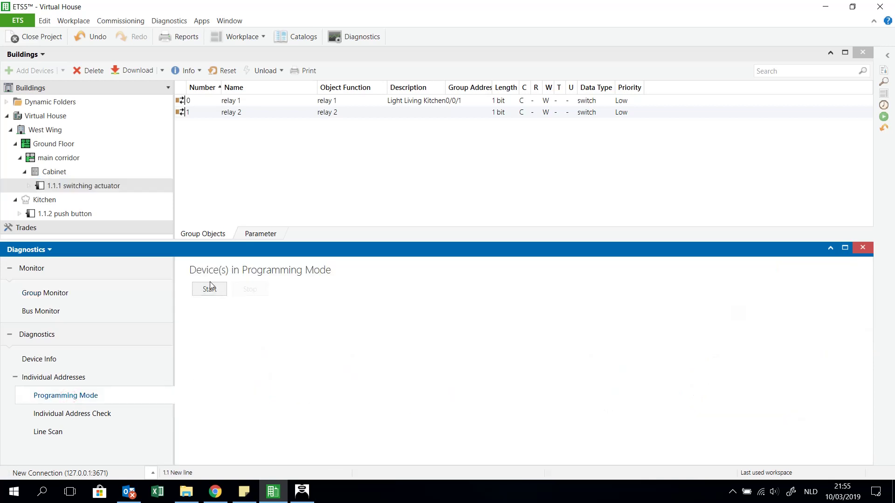
{"action": "left_click", "coordinate": [304, 493]}
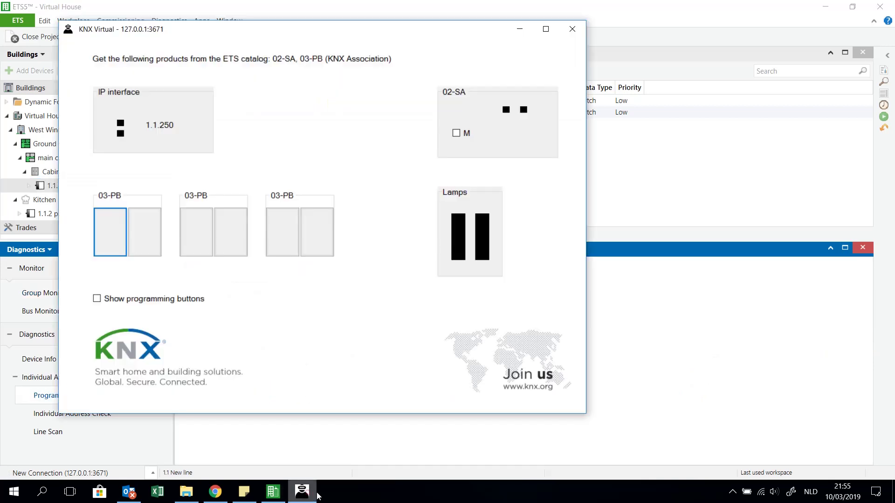
{"action": "left_click", "coordinate": [97, 298]}
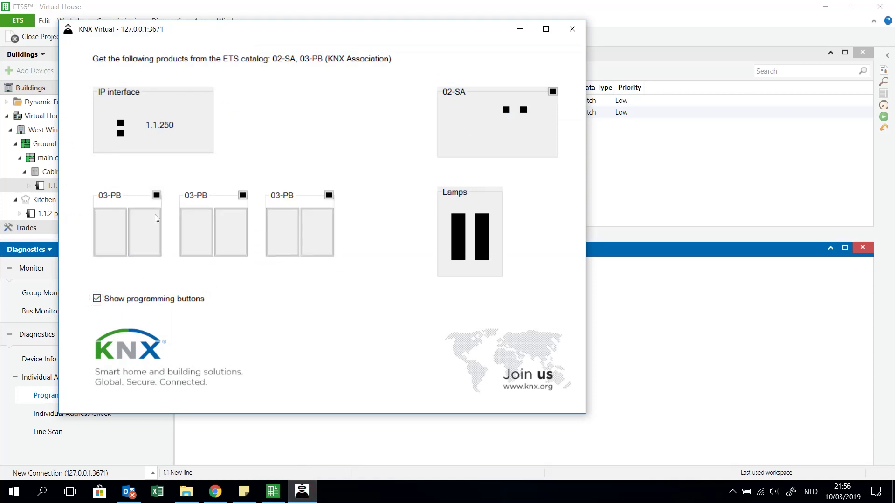
{"action": "left_click", "coordinate": [157, 196]}
{"action": "left_click", "coordinate": [639, 333]}
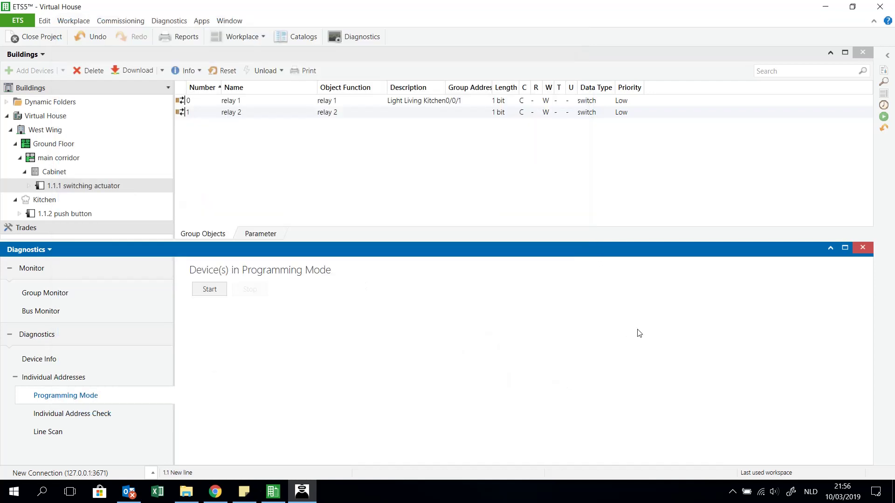
{"action": "left_click", "coordinate": [209, 289]}
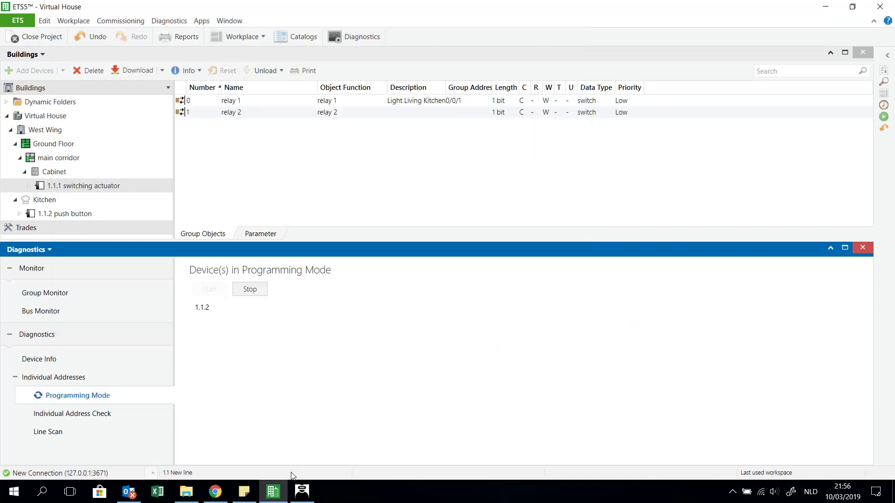
Compare the detected address with the active device in KNX Virtual, hide the programming buttons, and stop the programming mode check.
{"action": "left_click", "coordinate": [302, 491]}
{"action": "left_click_drag", "start_coordinate": [303, 34], "coordinate": [583, 38]}
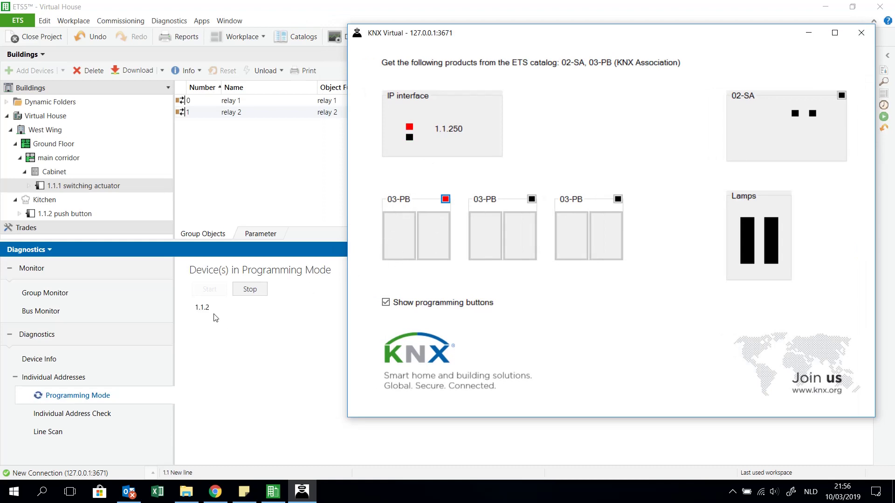
{"action": "left_click", "coordinate": [386, 302]}
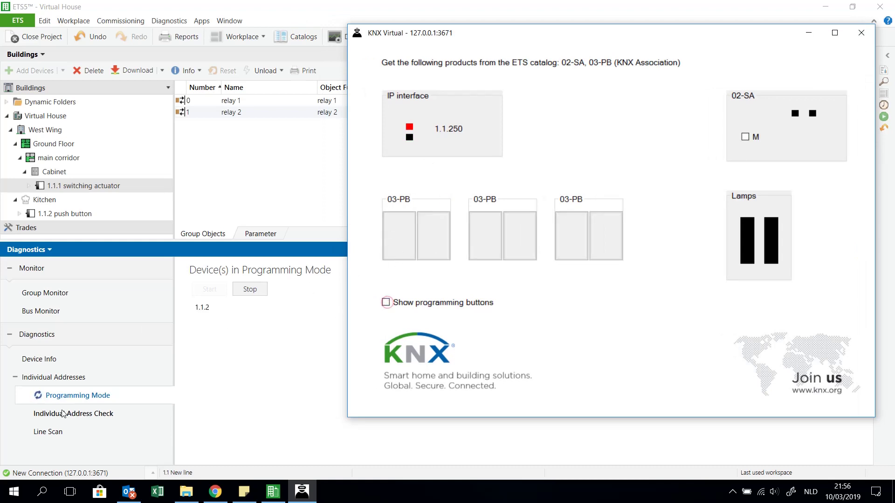
{"action": "left_click", "coordinate": [88, 419]}
{"action": "left_click", "coordinate": [110, 397]}
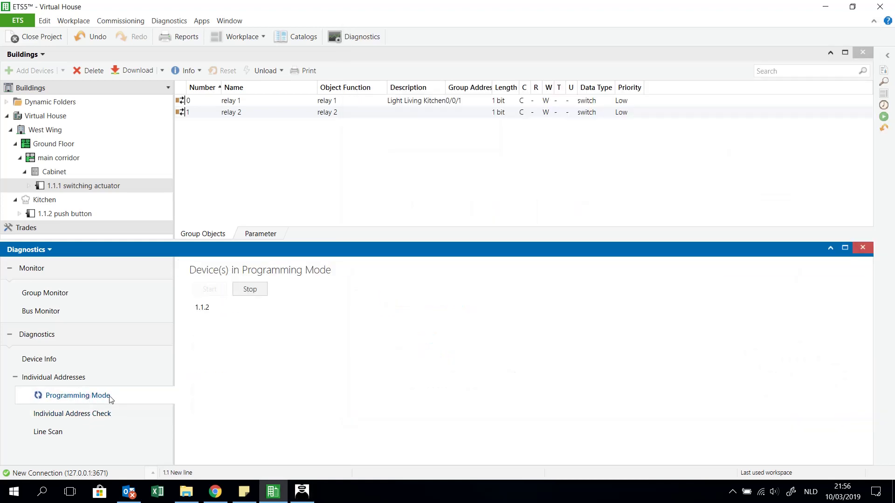
{"action": "left_click", "coordinate": [250, 289]}
Check the existence of individual address 1.1.2 with the Individual Address Check.
{"action": "left_click", "coordinate": [104, 414]}
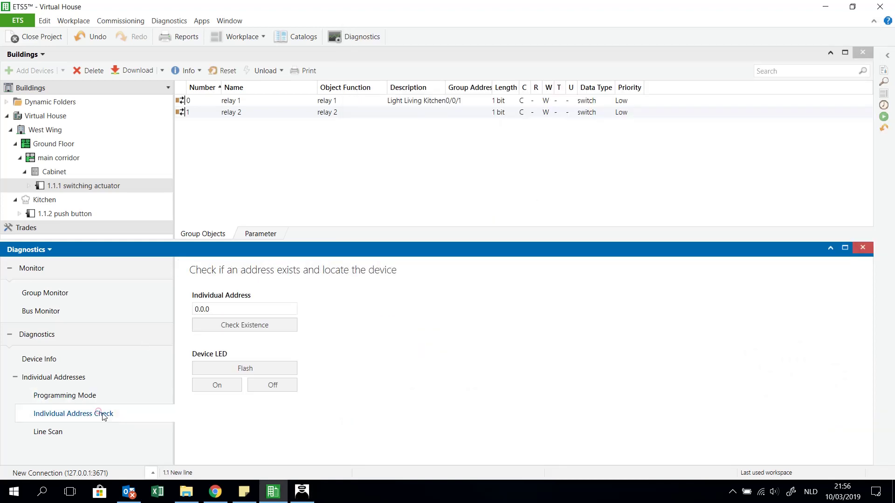
{"action": "left_click", "coordinate": [225, 312]}
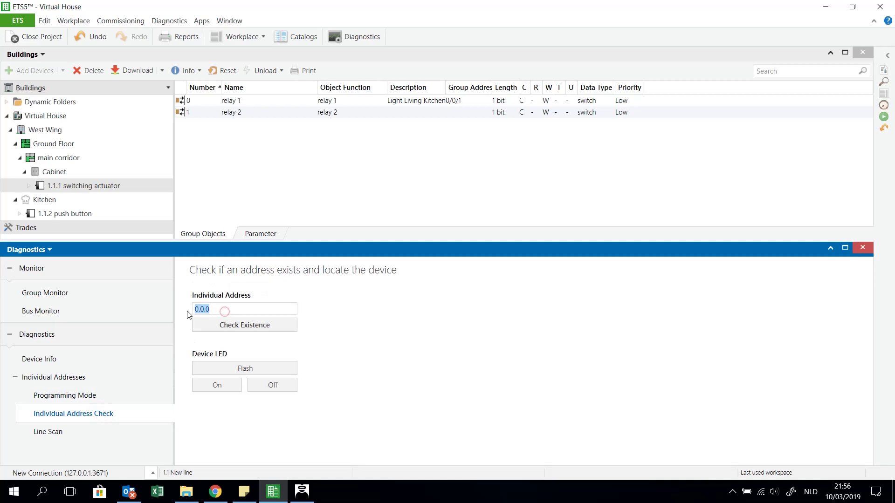
{"action": "type", "text": "1.1.2"}
{"action": "left_click", "coordinate": [214, 322]}
Flash the device LED of 1.1.2 and switch it on and off, watching the programming buttons in KNX Virtual.
{"action": "key", "text": "alt+Tab"}
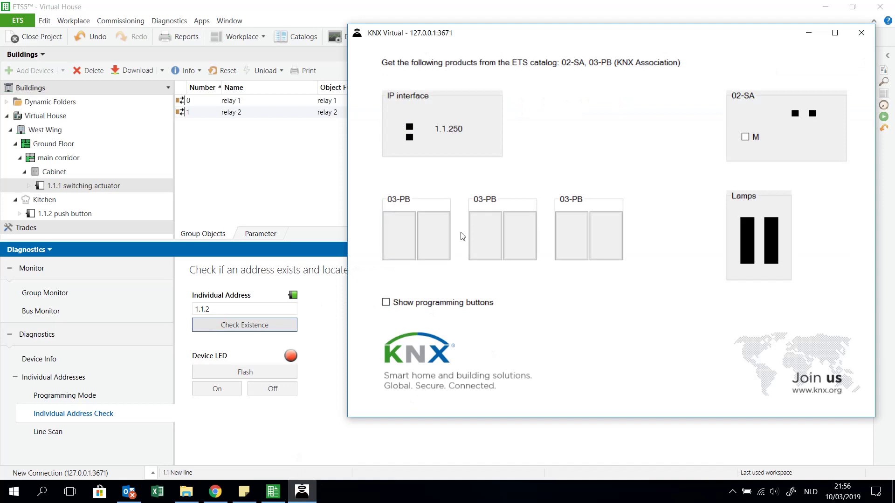
{"action": "left_click", "coordinate": [235, 372]}
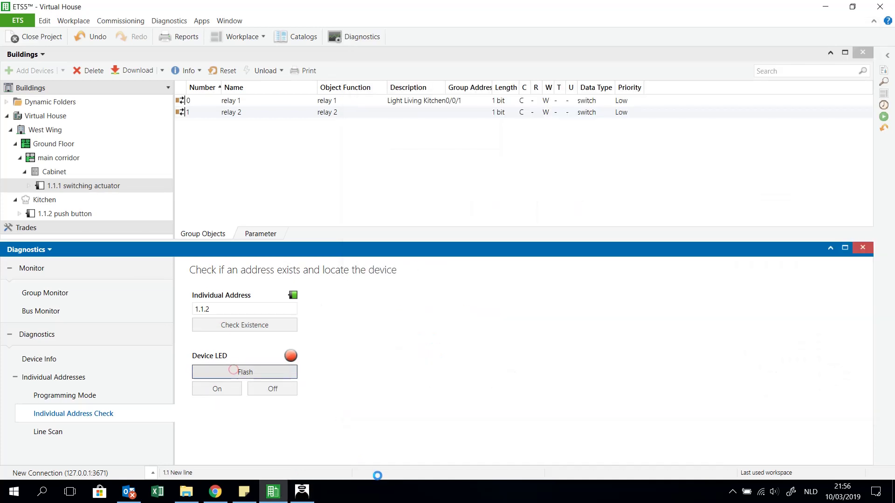
{"action": "left_click", "coordinate": [302, 491]}
{"action": "left_click", "coordinate": [386, 302]}
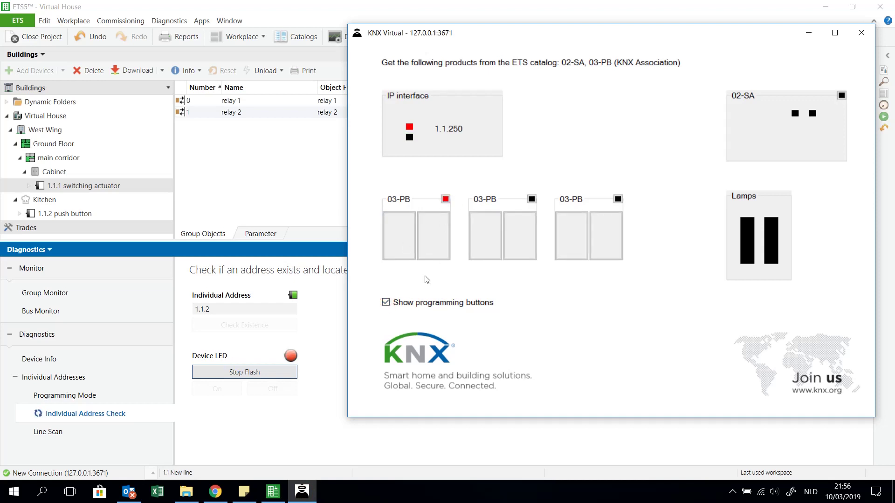
{"action": "left_click", "coordinate": [243, 372]}
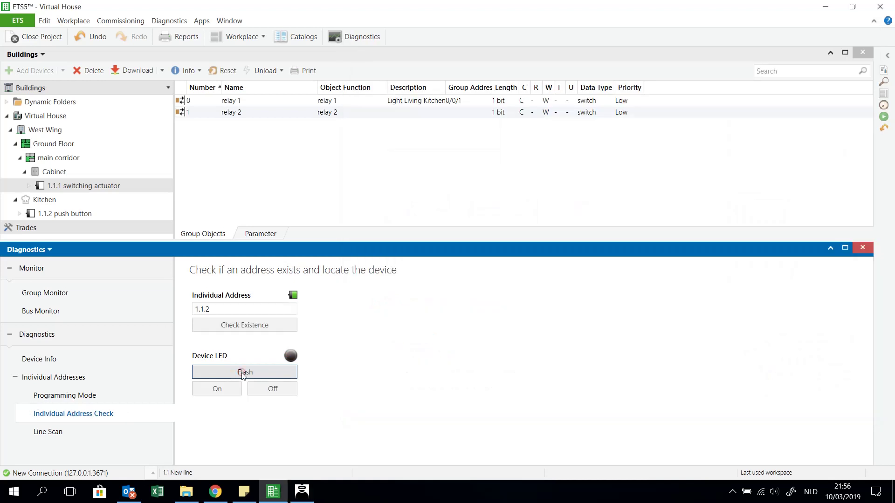
{"action": "left_click", "coordinate": [217, 391]}
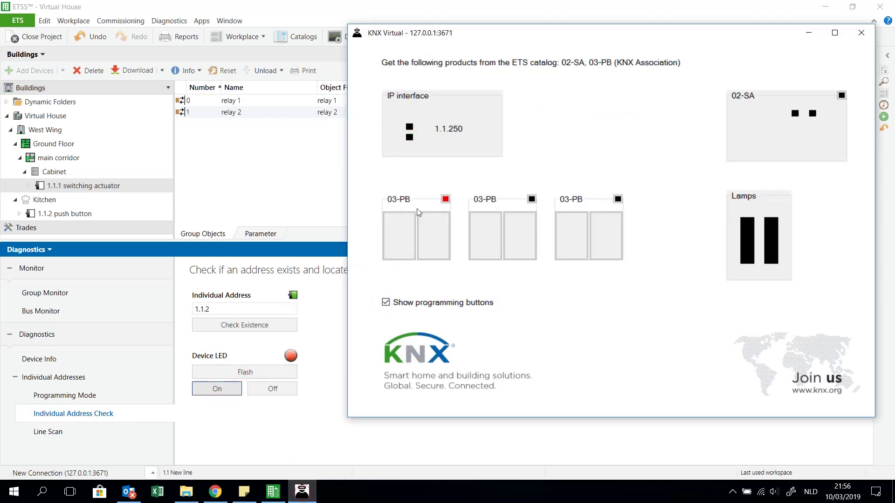
{"action": "left_click", "coordinate": [273, 389]}
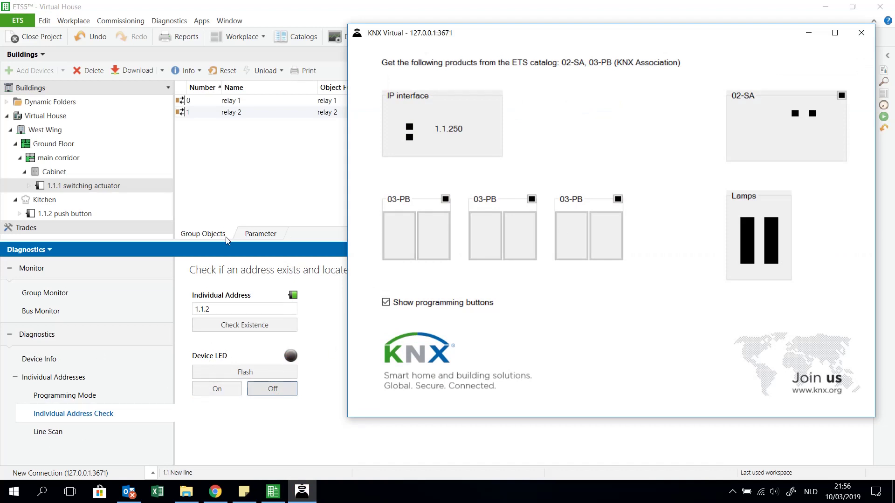
Start recording in the Bus Monitor and hide the programming buttons in KNX Virtual.
{"action": "left_click", "coordinate": [85, 309]}
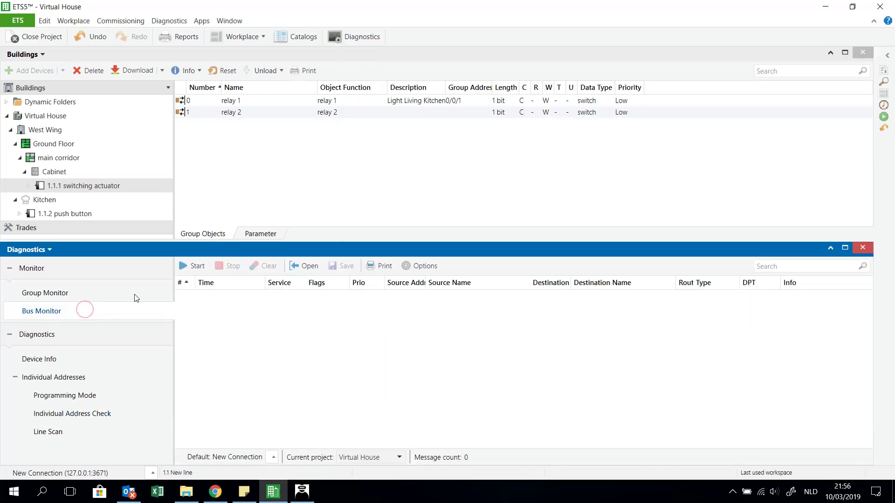
{"action": "left_click", "coordinate": [188, 266]}
{"action": "left_click", "coordinate": [301, 491]}
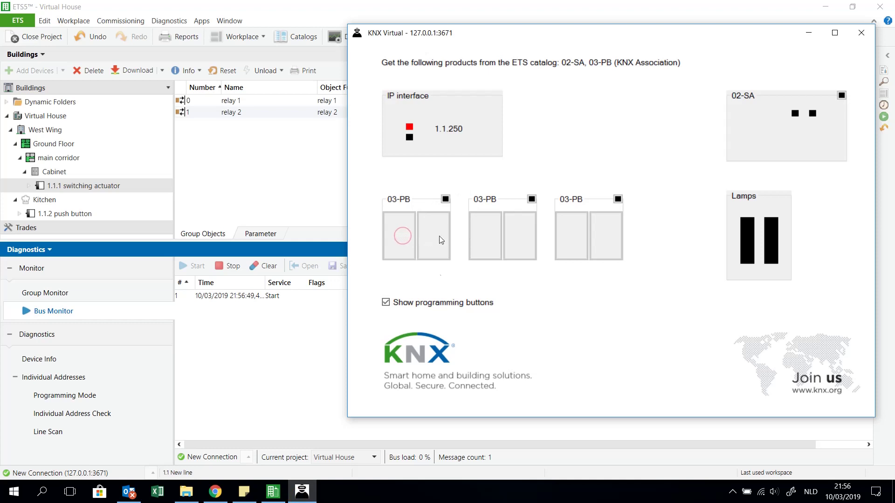
{"action": "left_click", "coordinate": [386, 303]}
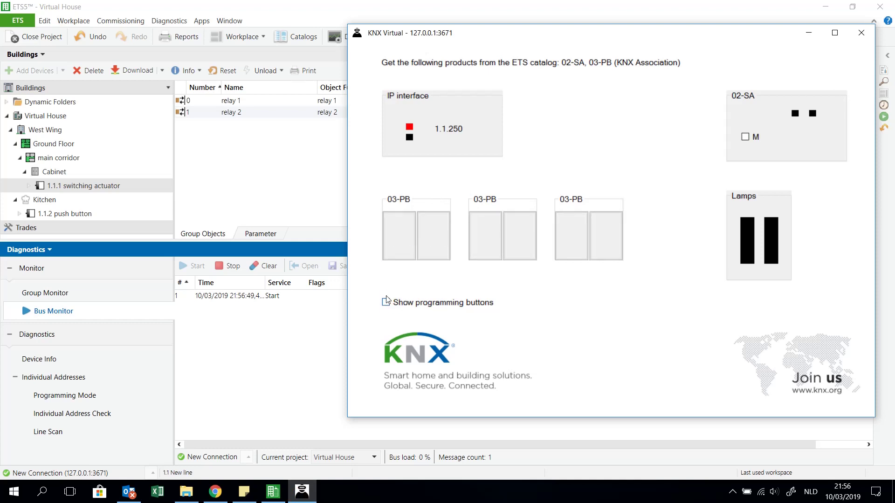
Operate both rockers of the first 03-PB alternately in KNX Virtual and examine the telegrams recorded in the Bus Monitor.
{"action": "left_click", "coordinate": [397, 234]}
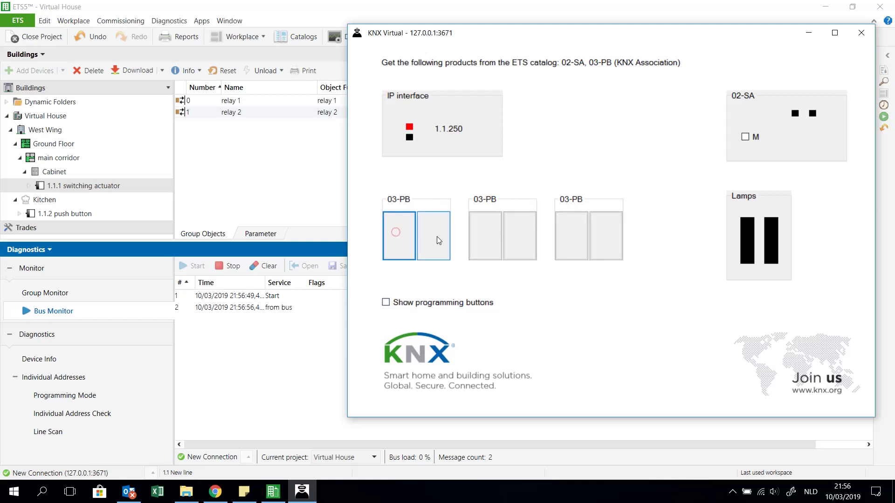
{"action": "left_click", "coordinate": [429, 237]}
{"action": "left_click", "coordinate": [399, 236]}
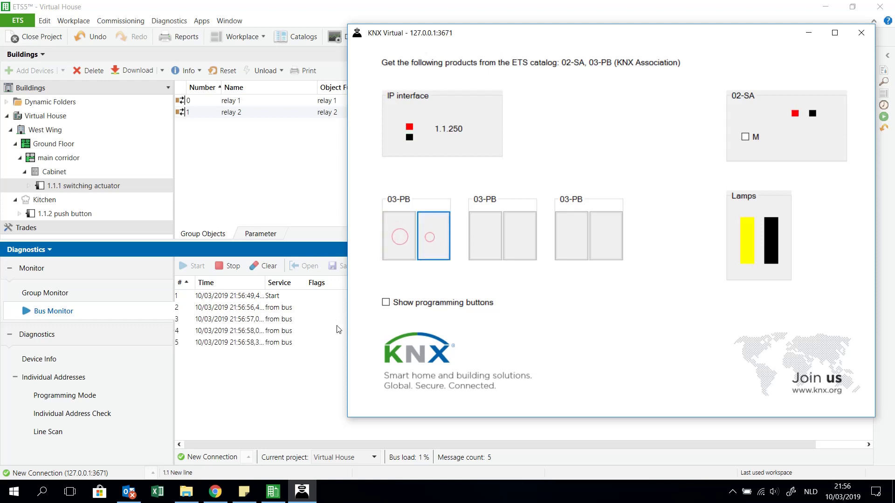
{"action": "left_click", "coordinate": [295, 380]}
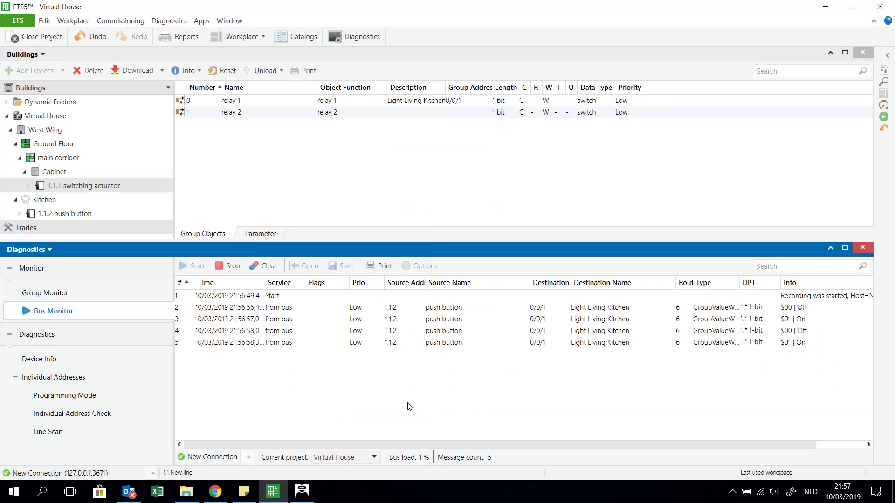
Clear the unsaved telegrams from the Group Monitor and stop the Bus Monitor recording.
{"action": "left_click", "coordinate": [74, 294]}
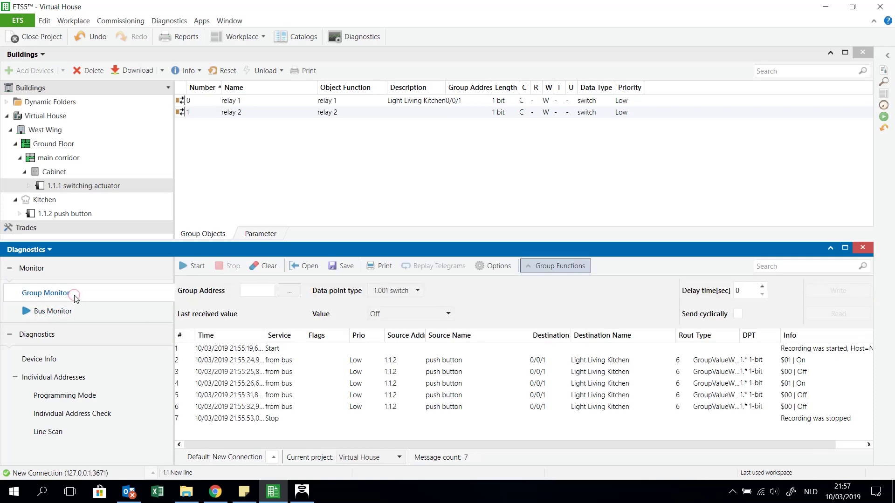
{"action": "left_click", "coordinate": [263, 266]}
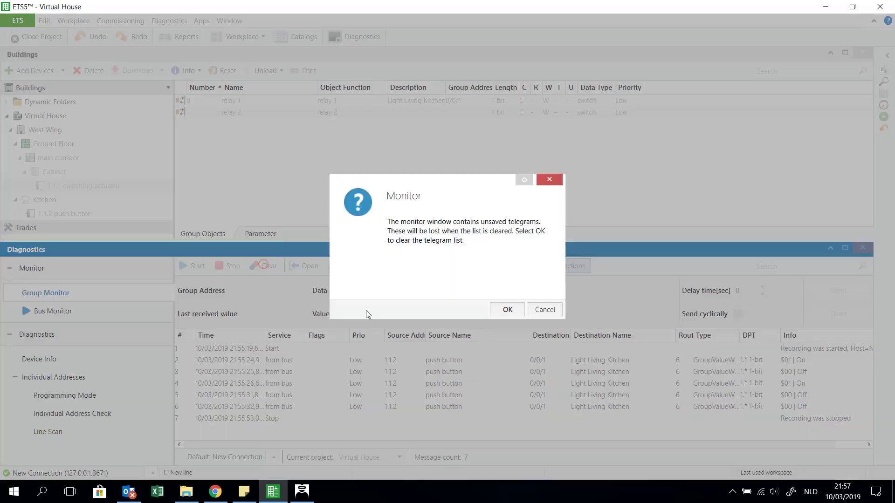
{"action": "left_click", "coordinate": [507, 309]}
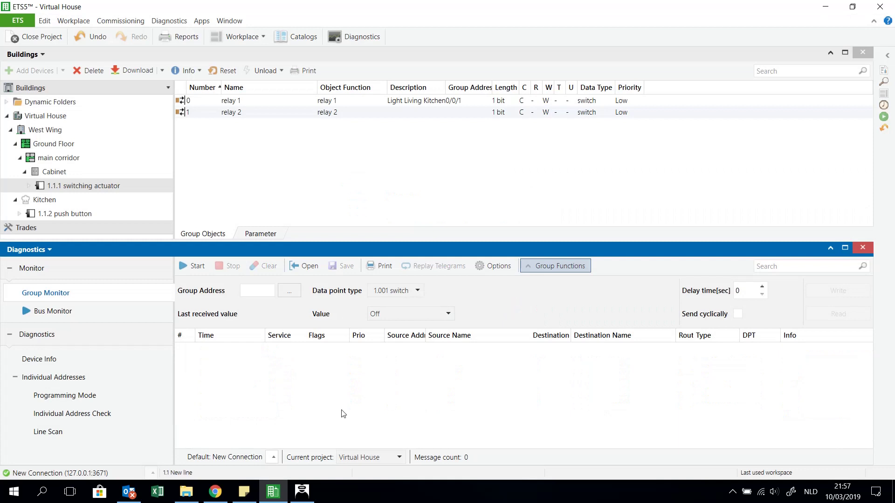
{"action": "left_click", "coordinate": [44, 311]}
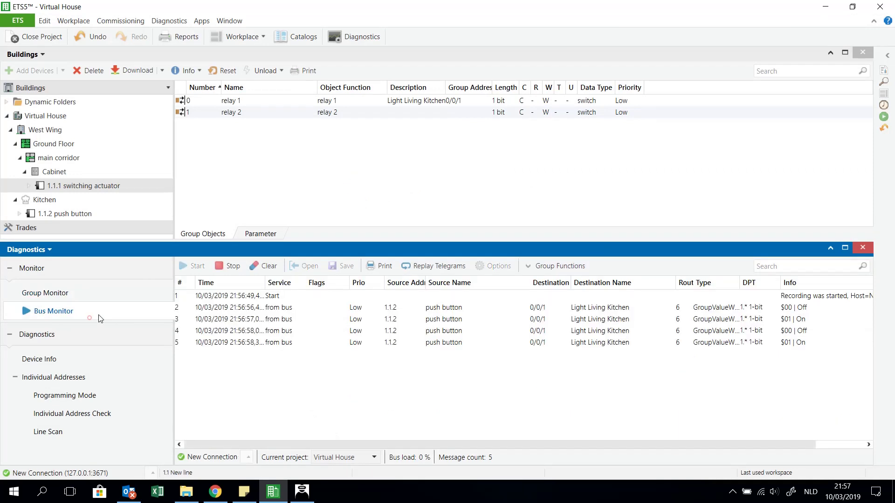
{"action": "left_click", "coordinate": [233, 266]}
Record Group Monitor telegrams while operating both rockers of the first 03-PB alternately three times in KNX Virtual, and stop the recording.
{"action": "left_click", "coordinate": [54, 293]}
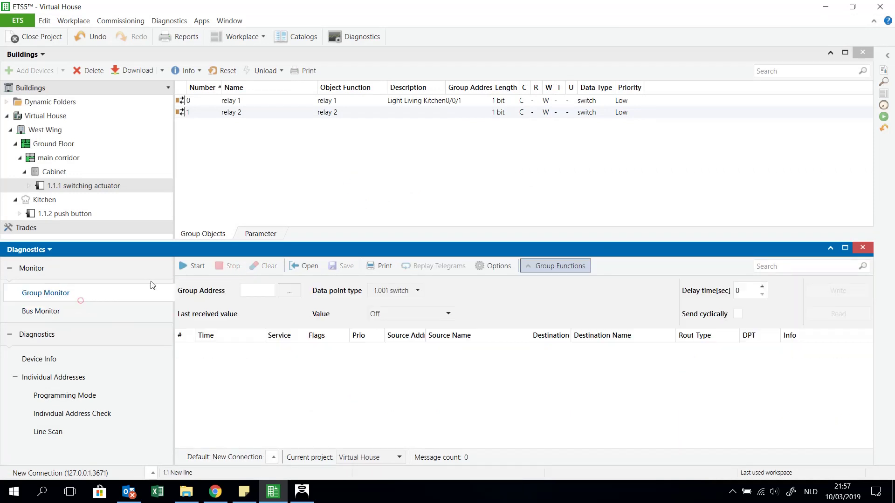
{"action": "left_click", "coordinate": [306, 496]}
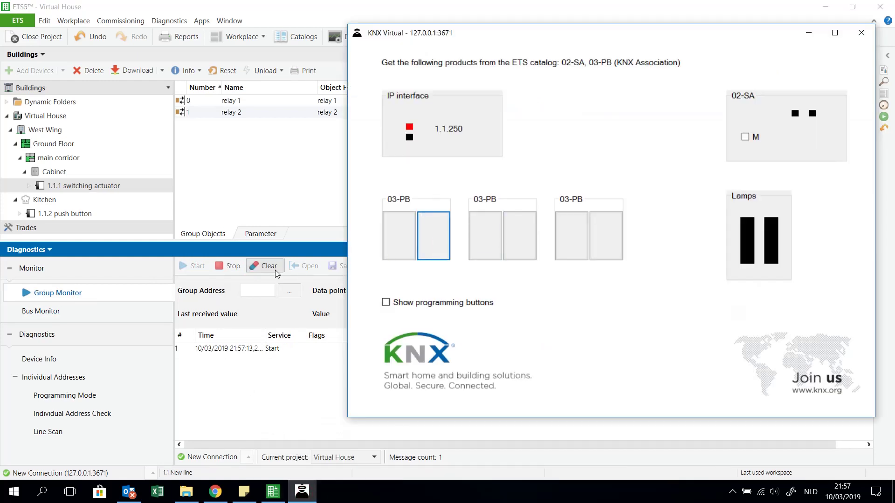
{"action": "left_click", "coordinate": [401, 236]}
{"action": "left_click", "coordinate": [437, 238]}
{"action": "left_click", "coordinate": [401, 238]}
{"action": "left_click", "coordinate": [427, 238]}
{"action": "left_click", "coordinate": [402, 238]}
{"action": "left_click", "coordinate": [427, 238]}
{"action": "left_click", "coordinate": [807, 33]}
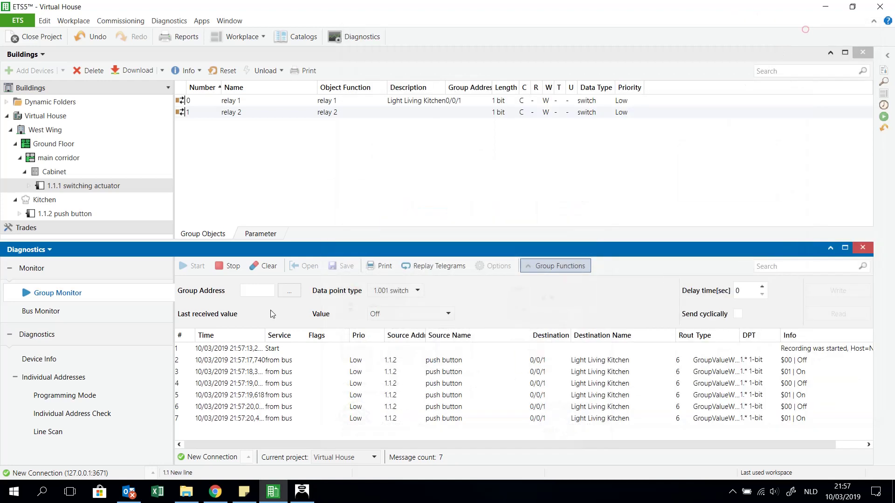
{"action": "left_click", "coordinate": [228, 266]}
Save the recorded group telegrams as test3 in the Telegram folder.
{"action": "left_click", "coordinate": [352, 267]}
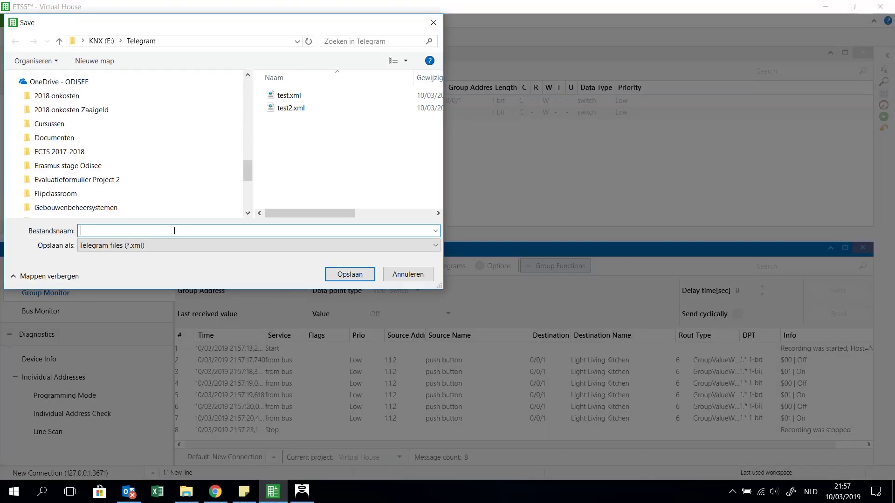
{"action": "type", "text": "ts"}
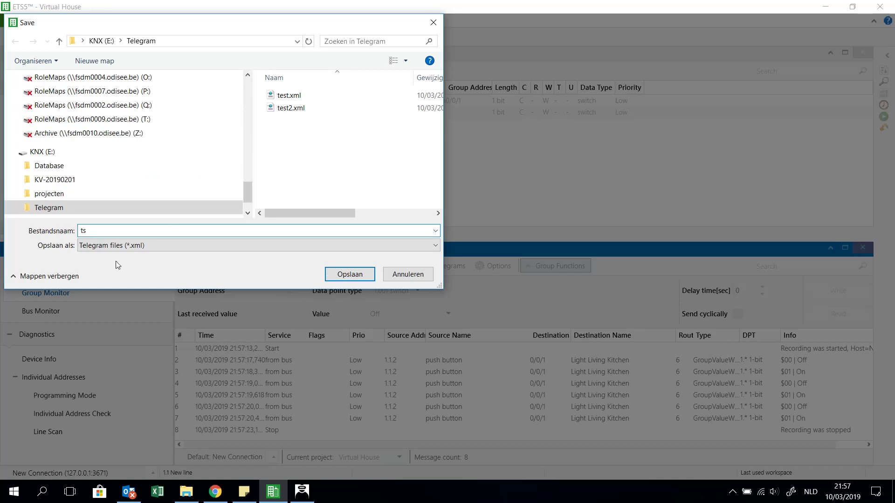
{"action": "key", "text": "BackSpace"}
{"action": "type", "text": "est3"}
{"action": "left_click", "coordinate": [342, 276]}
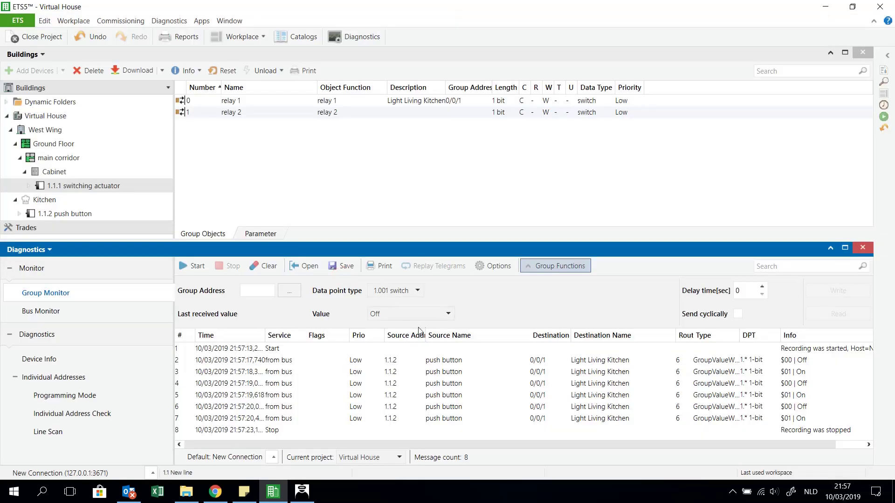
Select all recorded telegrams and save only the selected ones, overwriting test3.xml.
{"action": "left_click", "coordinate": [255, 352]}
{"action": "left_click", "coordinate": [275, 431], "text": "shift"}
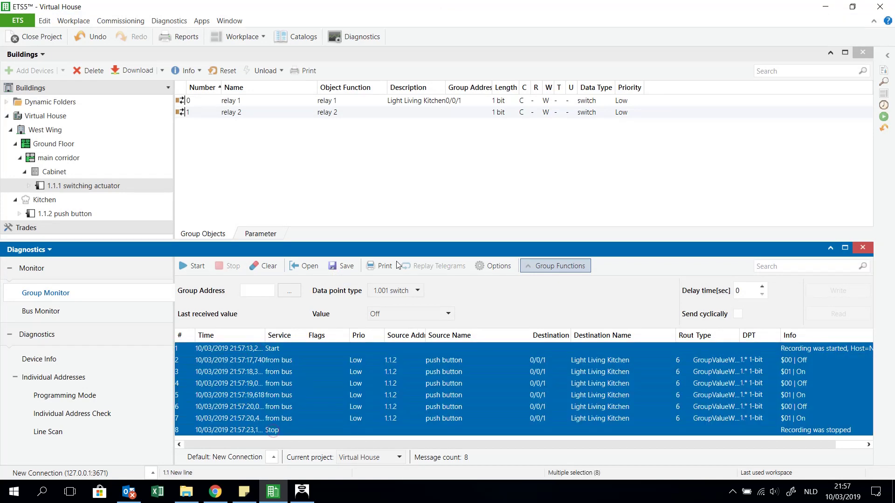
{"action": "left_click", "coordinate": [343, 266]}
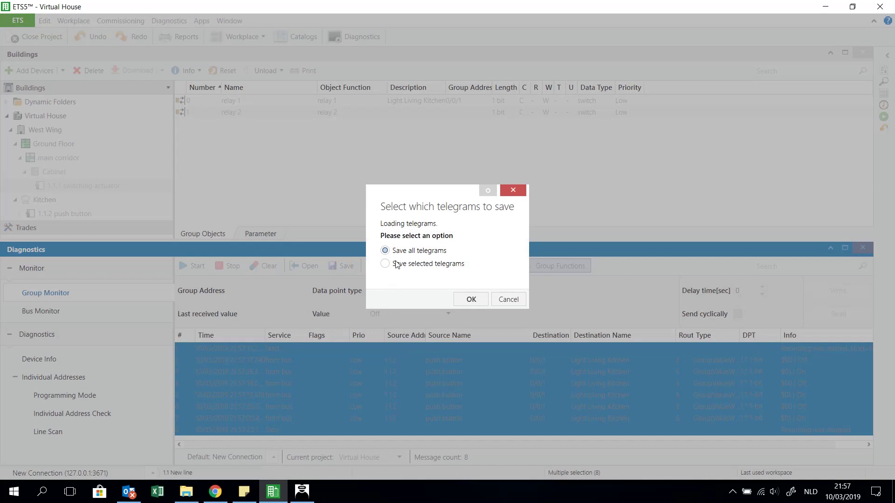
{"action": "left_click", "coordinate": [412, 265]}
{"action": "left_click", "coordinate": [466, 299]}
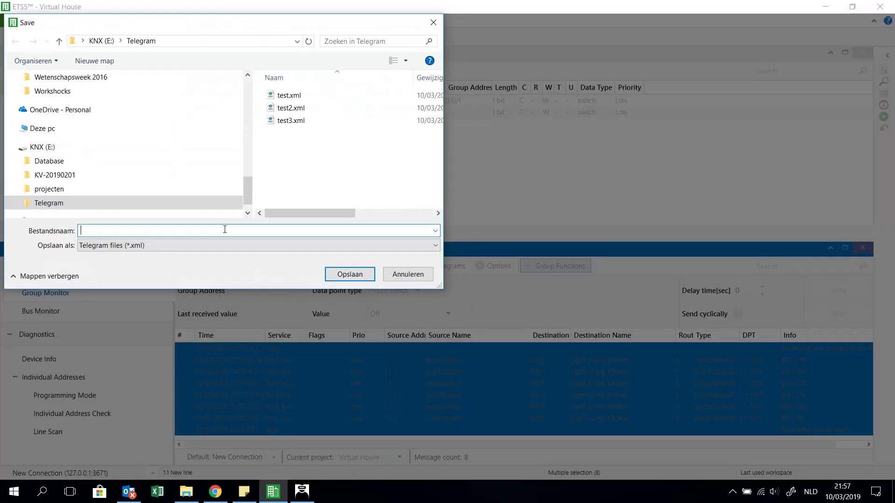
{"action": "left_click", "coordinate": [290, 121]}
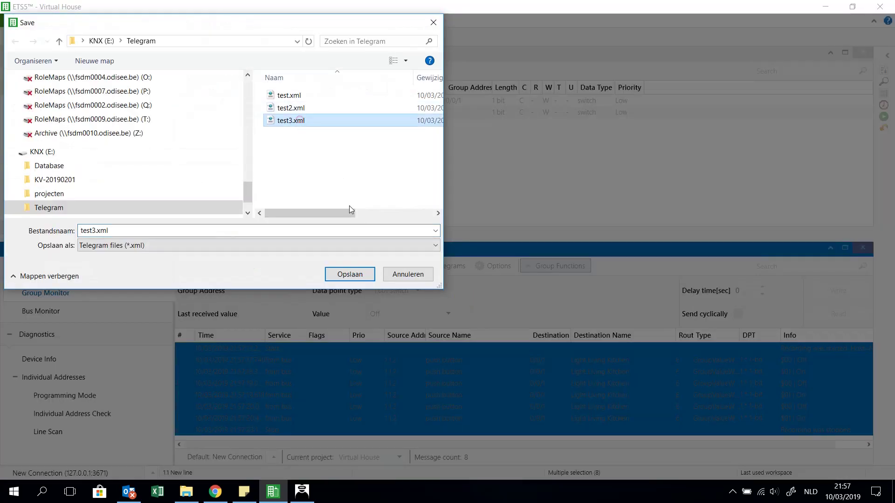
{"action": "left_click", "coordinate": [347, 273]}
{"action": "left_click", "coordinate": [440, 286]}
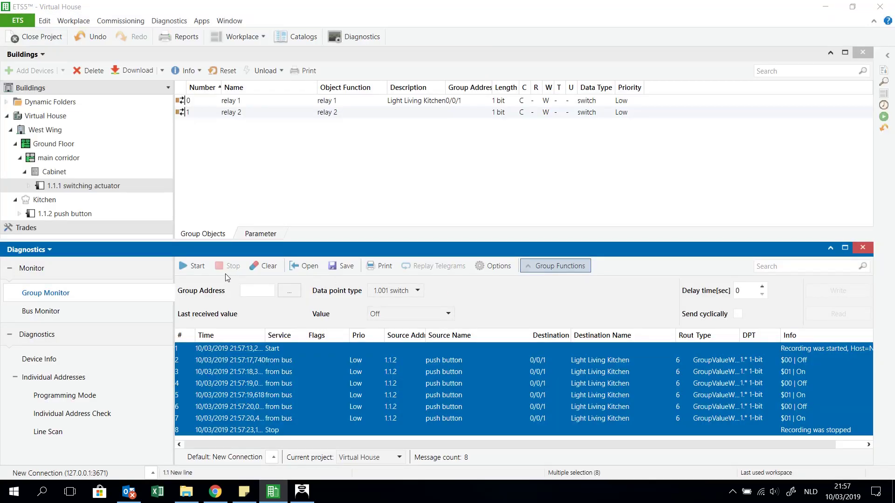
Restart the Group Monitor and replay the telegrams from test3.xml as recorded, watching the lamps in KNX Virtual.
{"action": "left_click", "coordinate": [193, 266]}
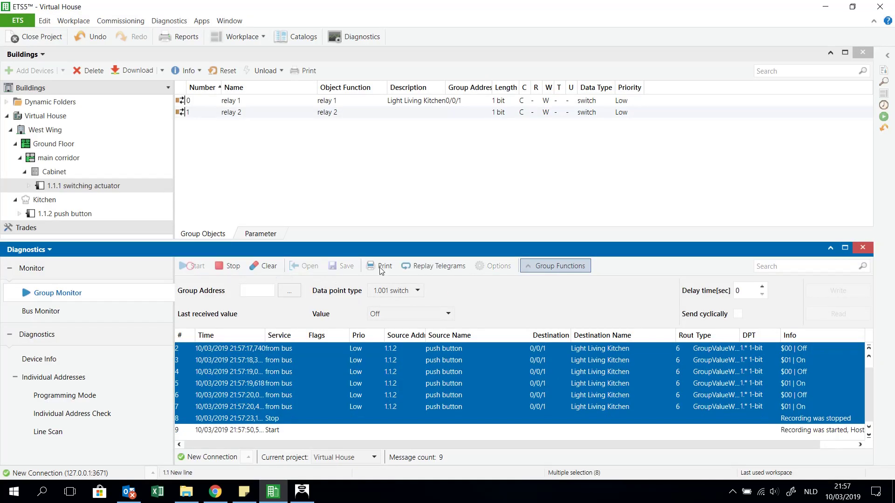
{"action": "left_click", "coordinate": [435, 267]}
{"action": "left_click", "coordinate": [535, 243]}
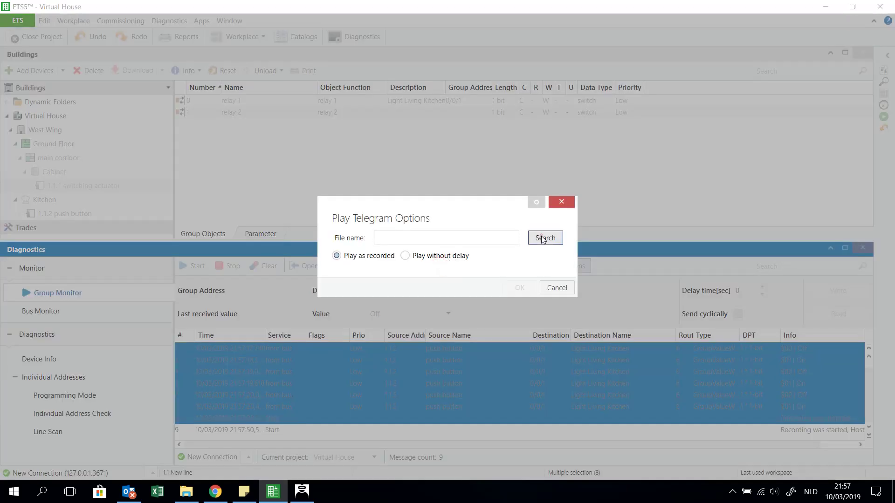
{"action": "left_click", "coordinate": [134, 120]}
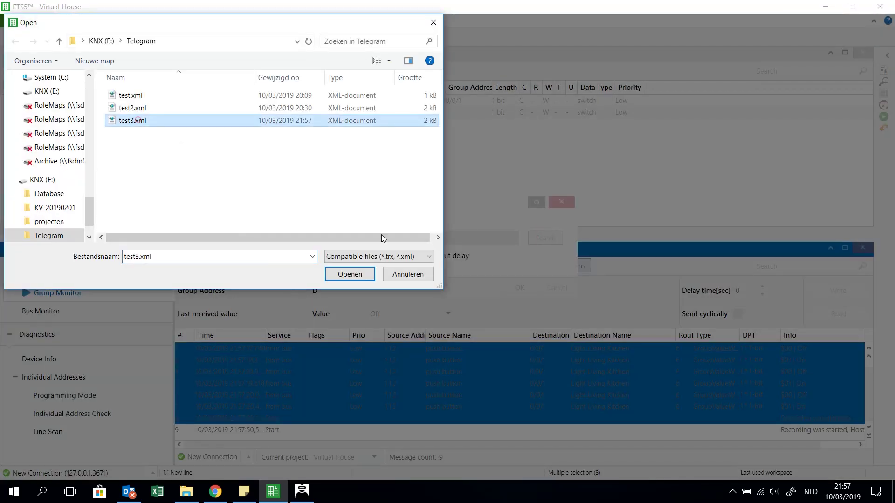
{"action": "left_click", "coordinate": [349, 274]}
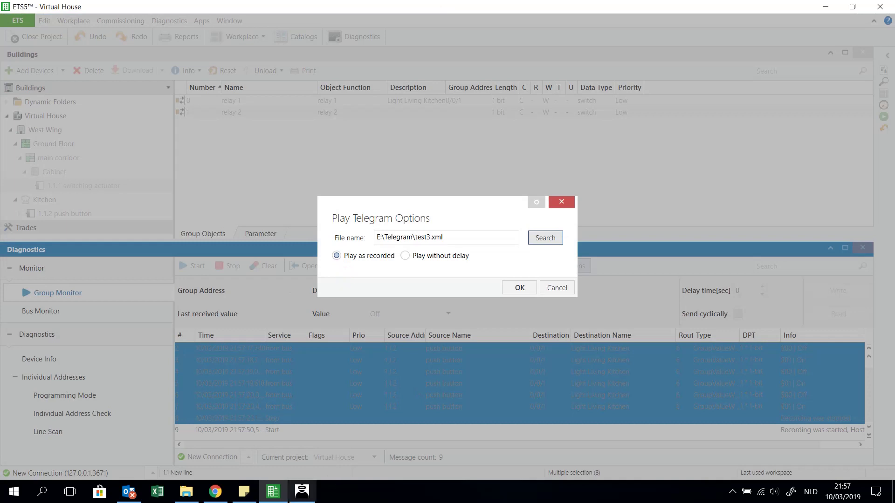
{"action": "left_click", "coordinate": [519, 288]}
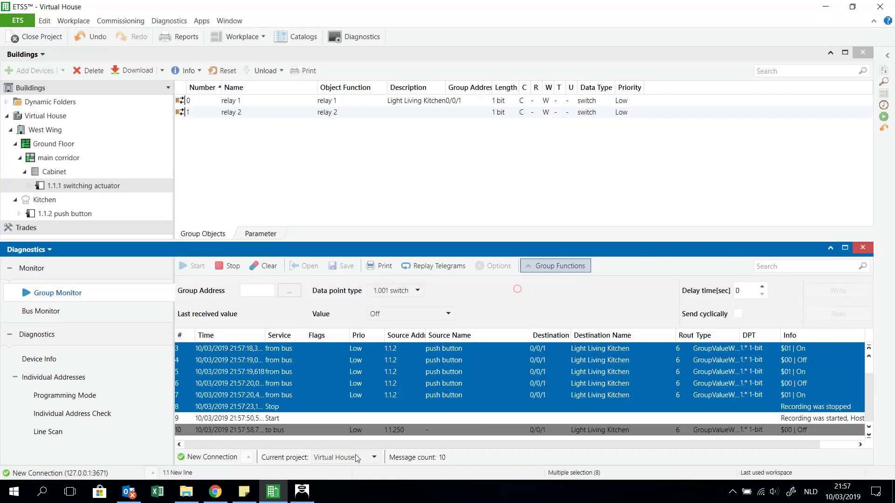
{"action": "left_click", "coordinate": [302, 491]}
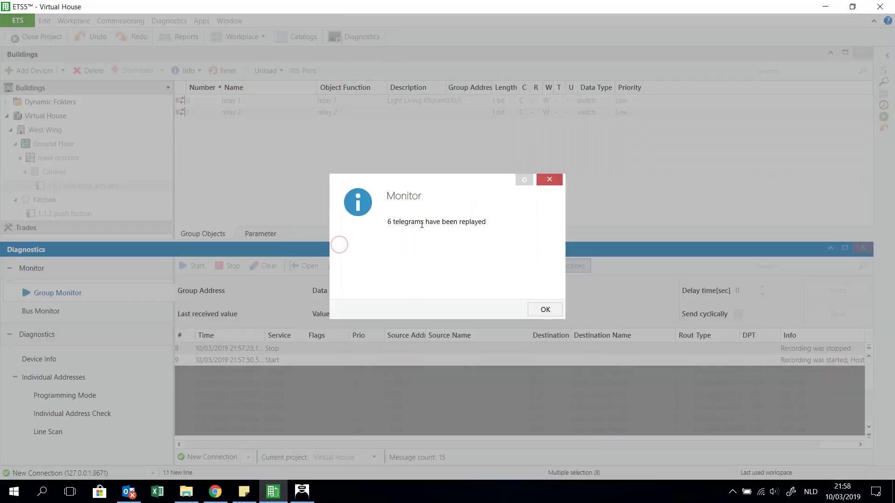
{"action": "left_click", "coordinate": [543, 309]}
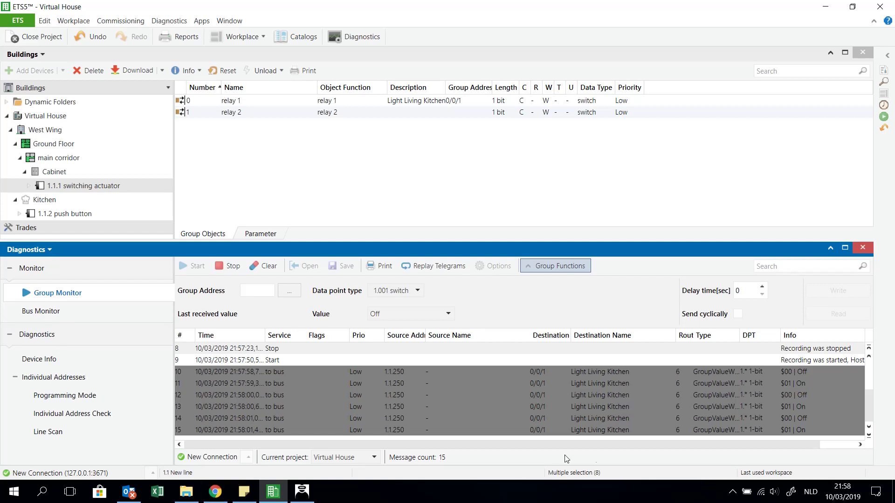
{"action": "left_click", "coordinate": [732, 491]}
{"action": "left_click", "coordinate": [764, 446]}
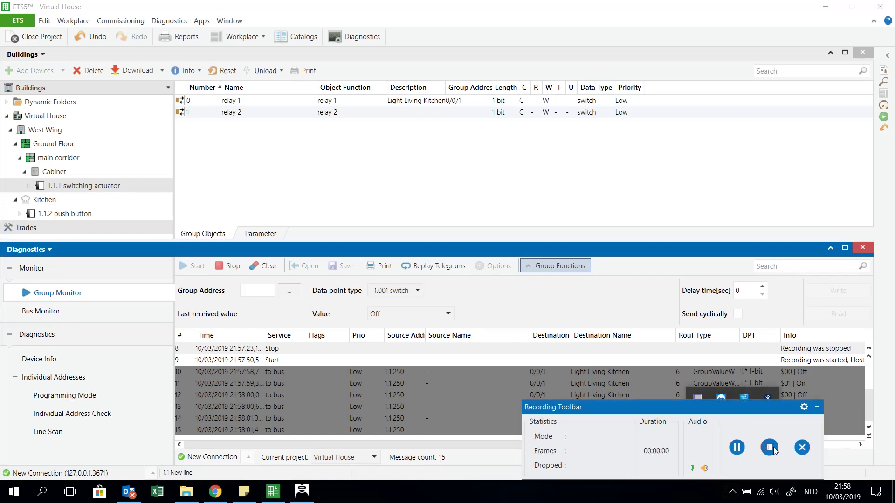